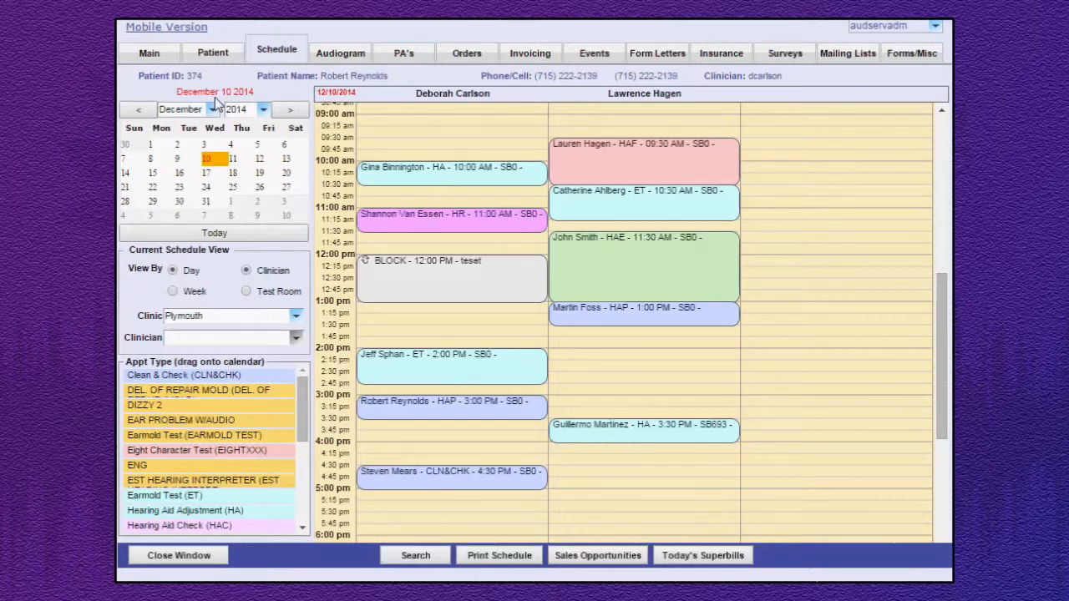
View the December 11 schedule, return to December 10, and look through the calendar's month and year choices.
left_click(228, 161)
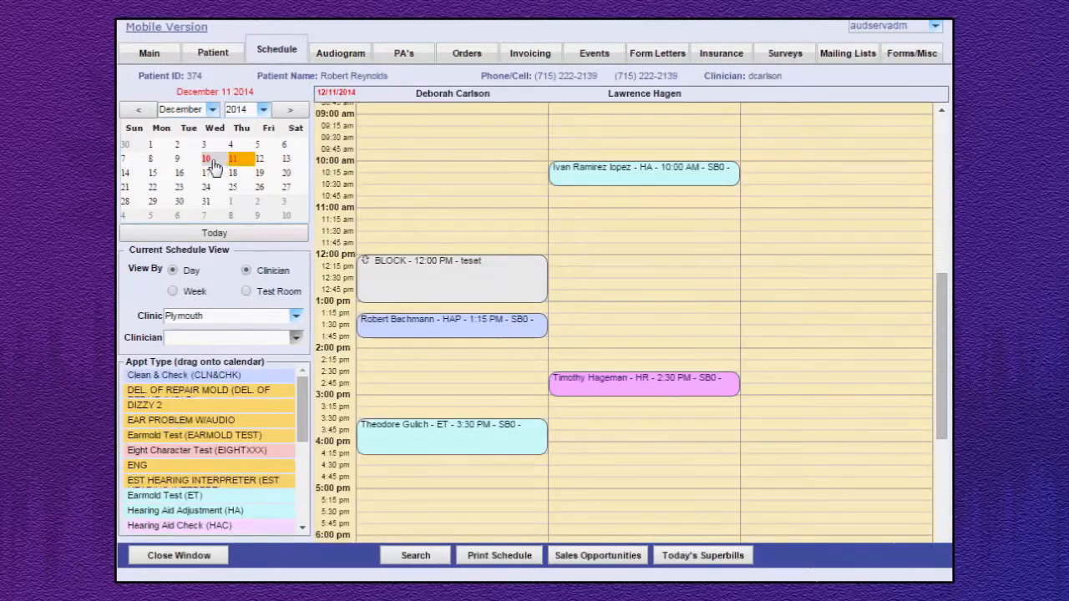
left_click(208, 160)
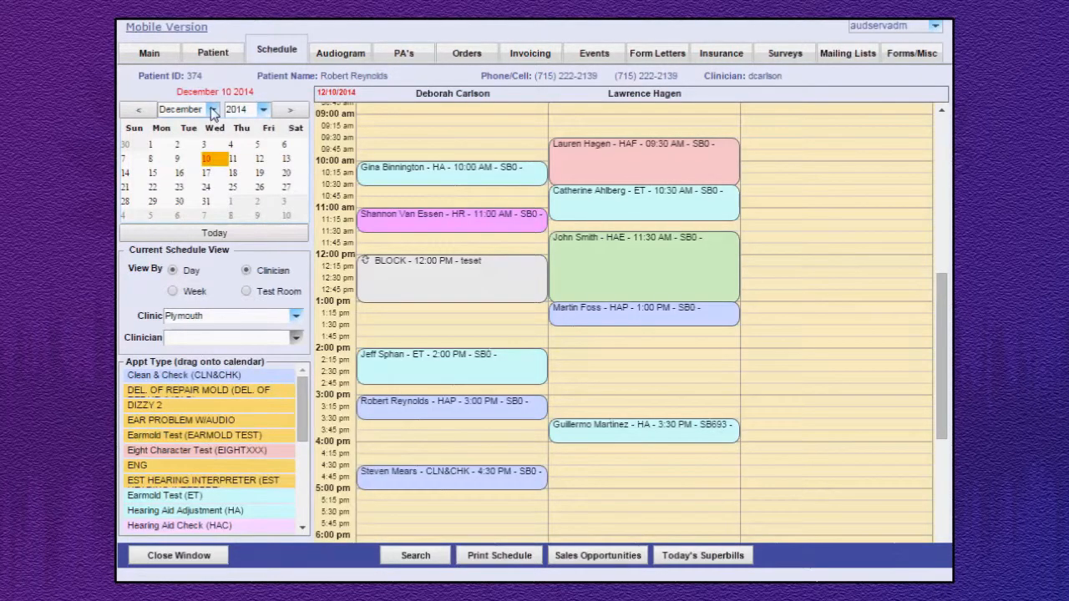
left_click(213, 110)
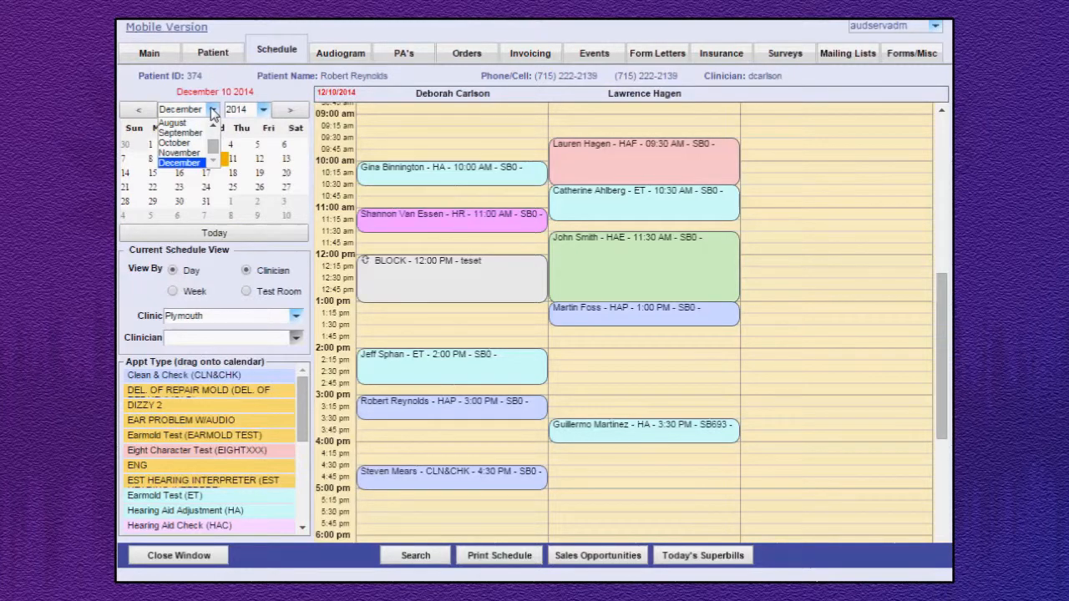
left_click(213, 111)
left_click(263, 111)
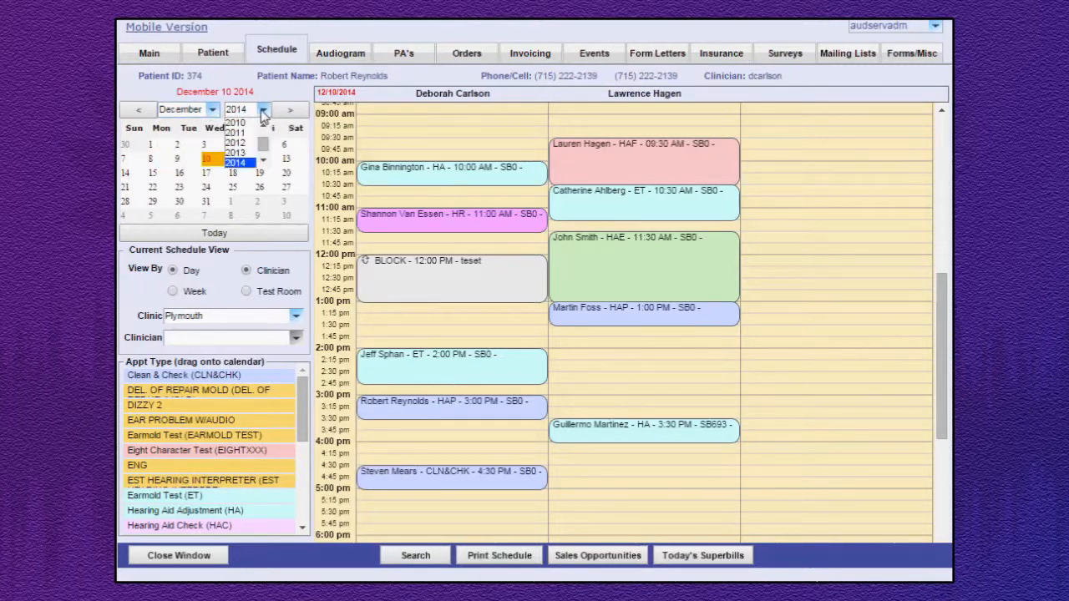
left_click(263, 112)
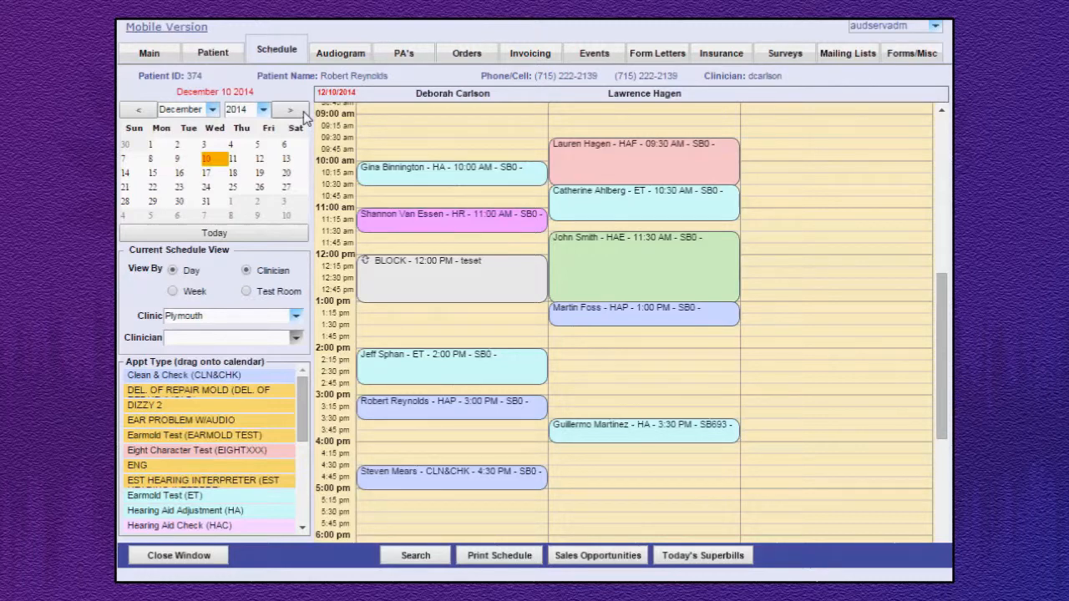
Browse the schedule back two months to October 2014, forward again to December, and return to today's date.
left_click(142, 112)
left_click(142, 112)
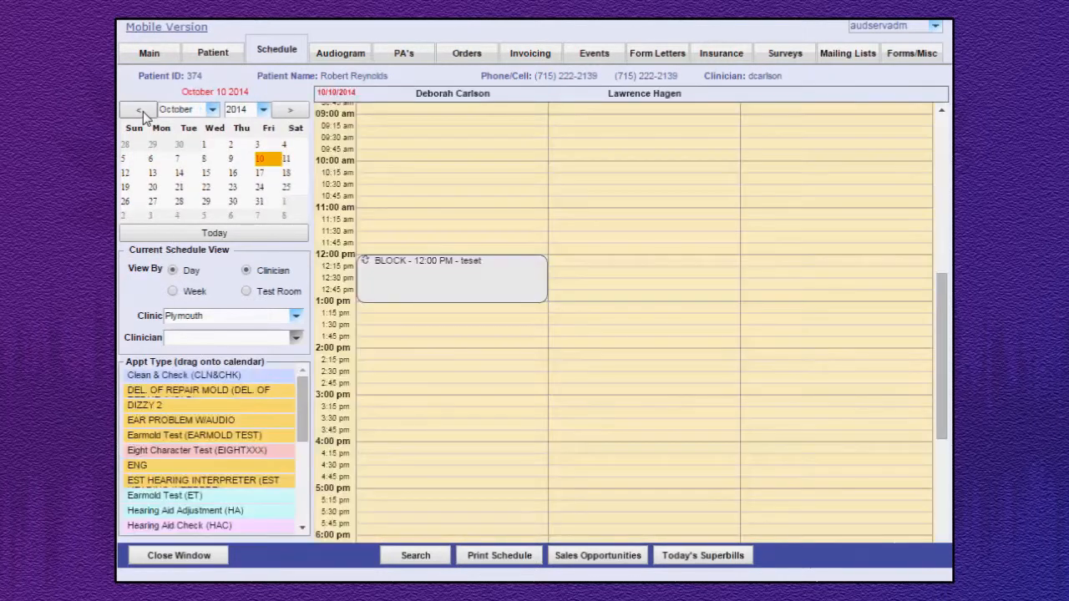
left_click(289, 112)
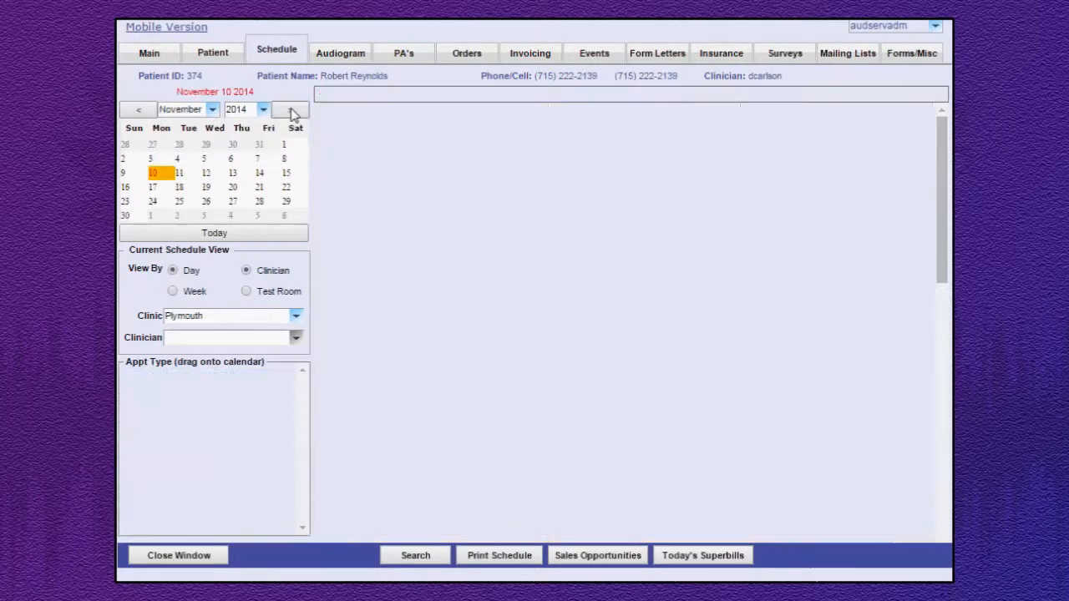
left_click(290, 111)
left_click(211, 235)
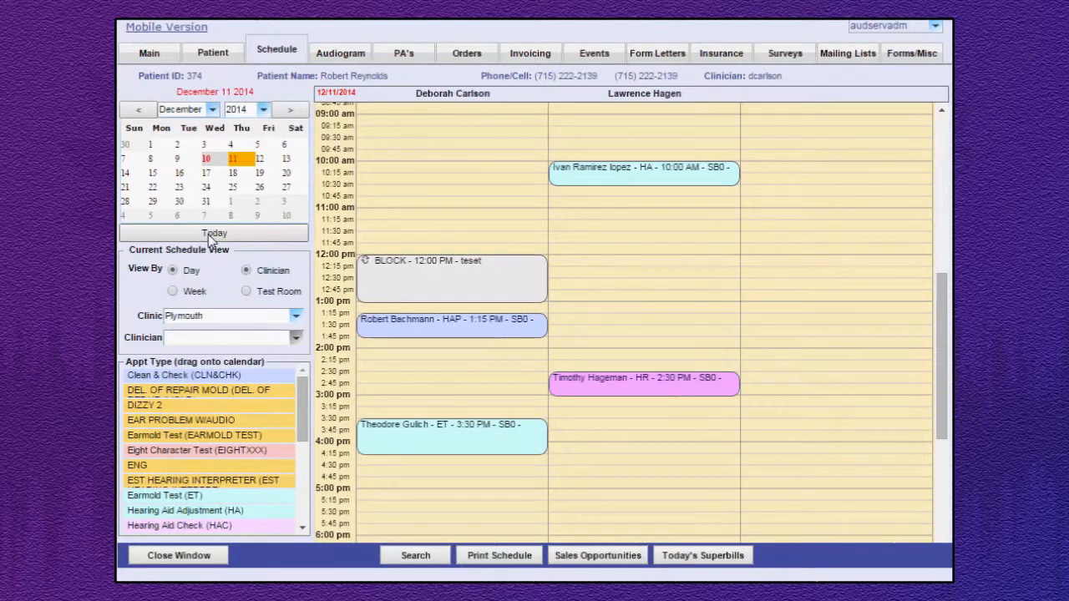
left_click(209, 235)
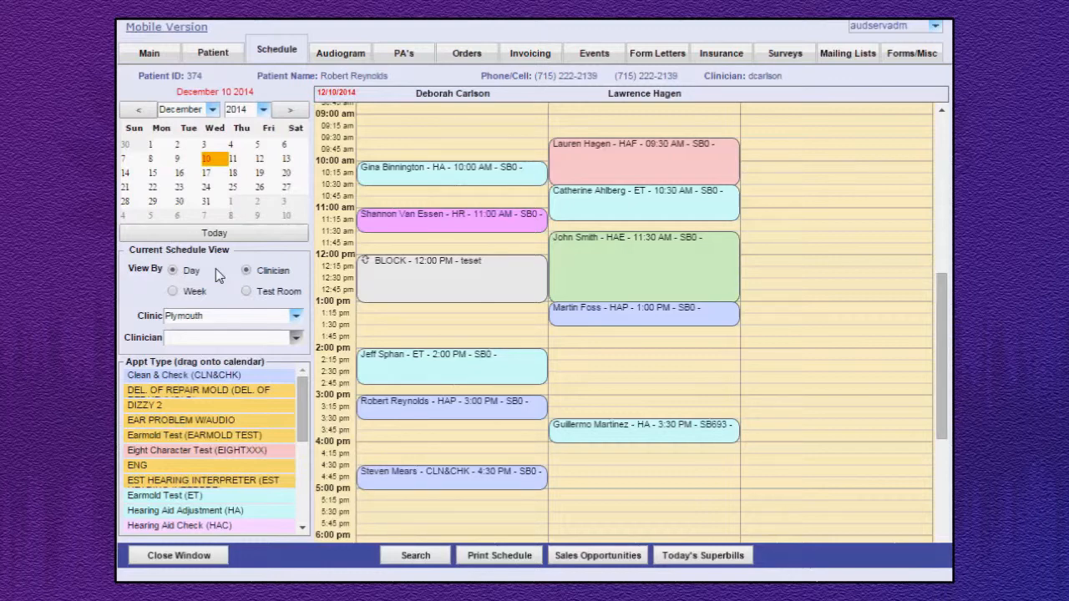
Compare the day and week schedule views, check the clinic and clinician choices in week view, and return to day view.
left_click(173, 291)
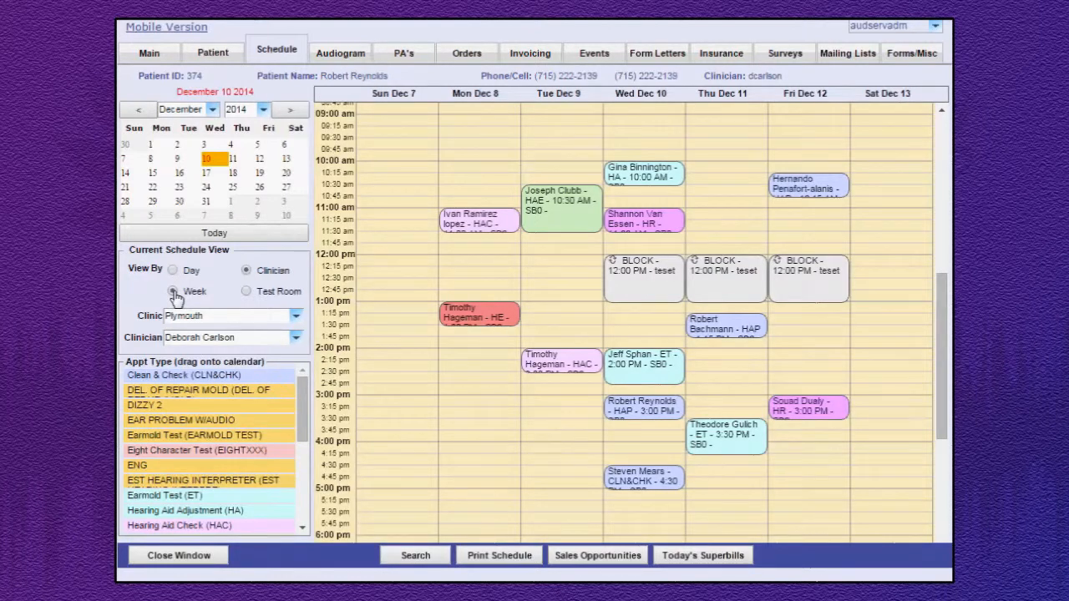
left_click(172, 271)
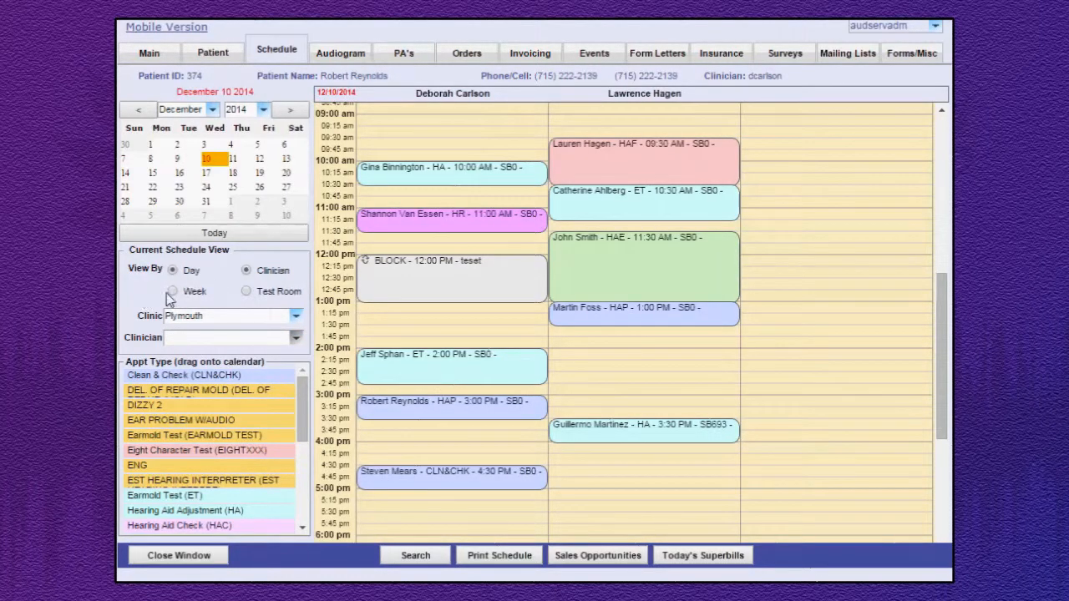
left_click(173, 293)
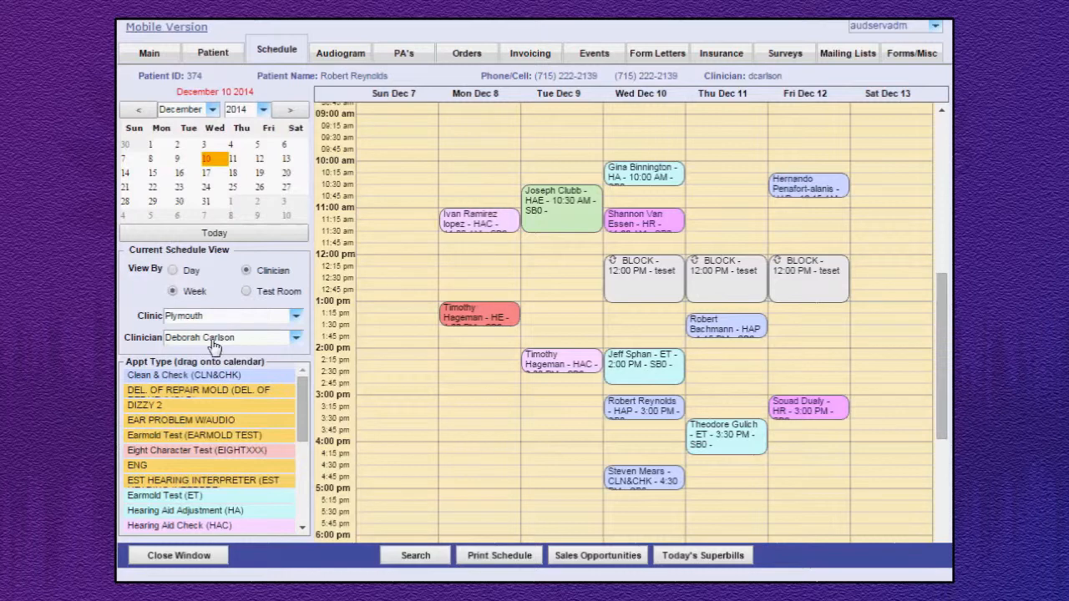
left_click(296, 317)
left_click(297, 319)
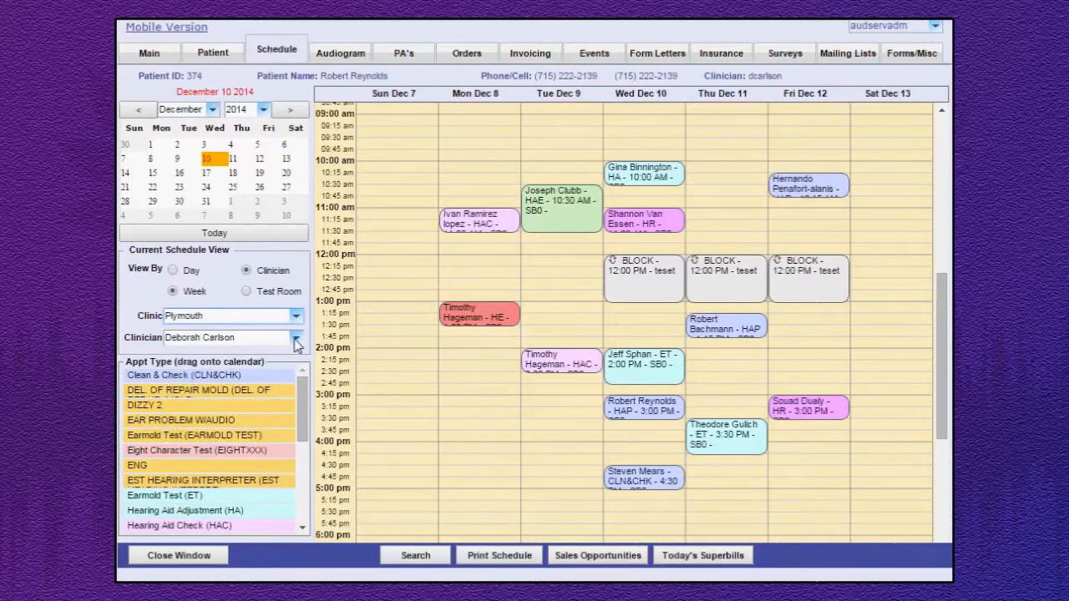
left_click(296, 339)
left_click(296, 339)
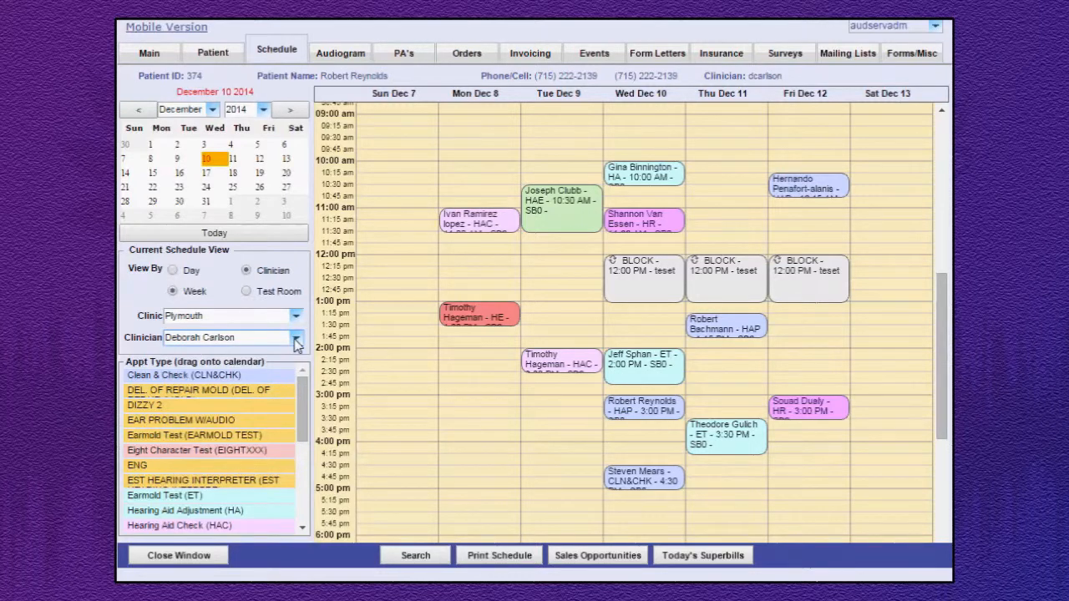
left_click(173, 271)
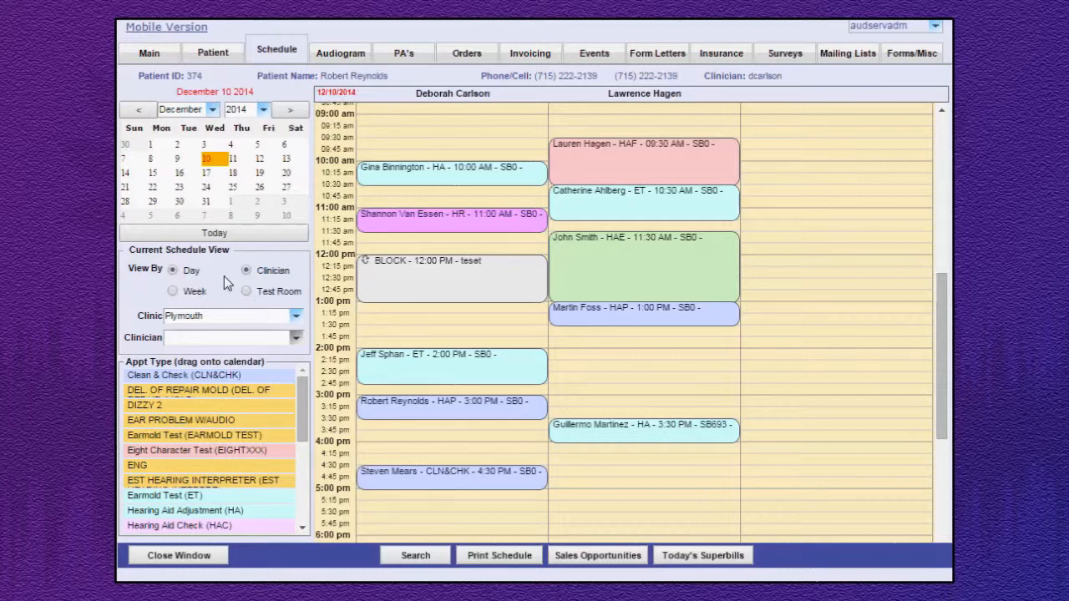
View the schedule by test room for the day and the week, and return to the clinician day view.
left_click(247, 291)
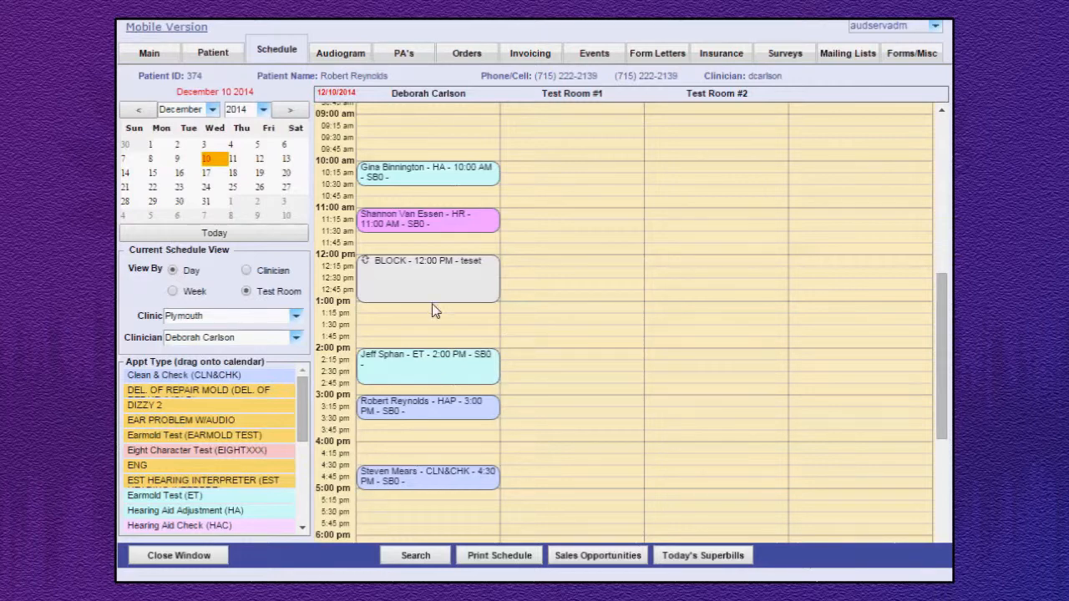
left_click(173, 291)
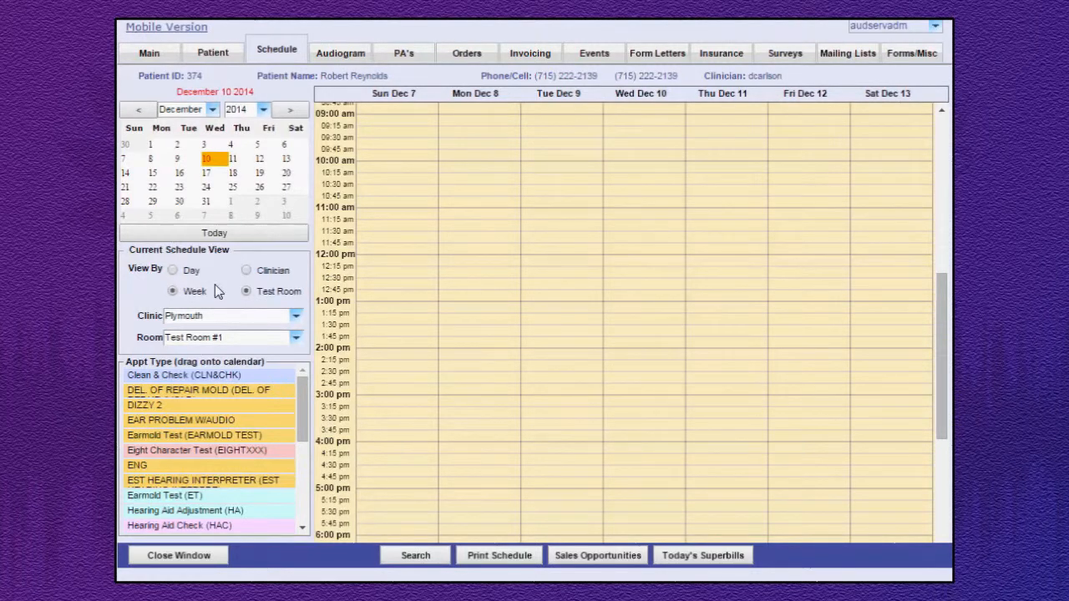
left_click(172, 270)
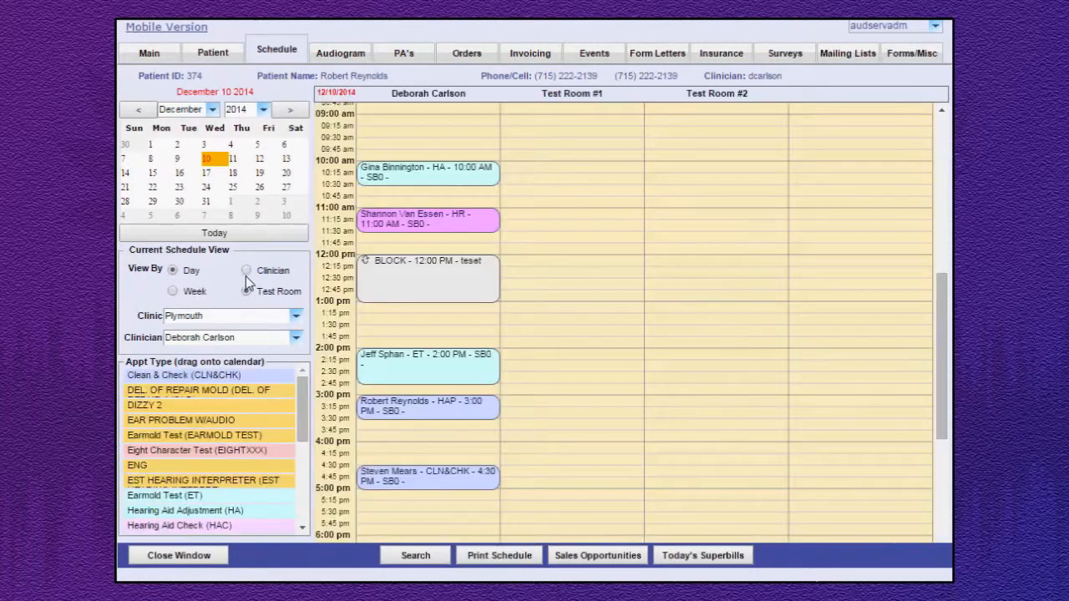
left_click(247, 272)
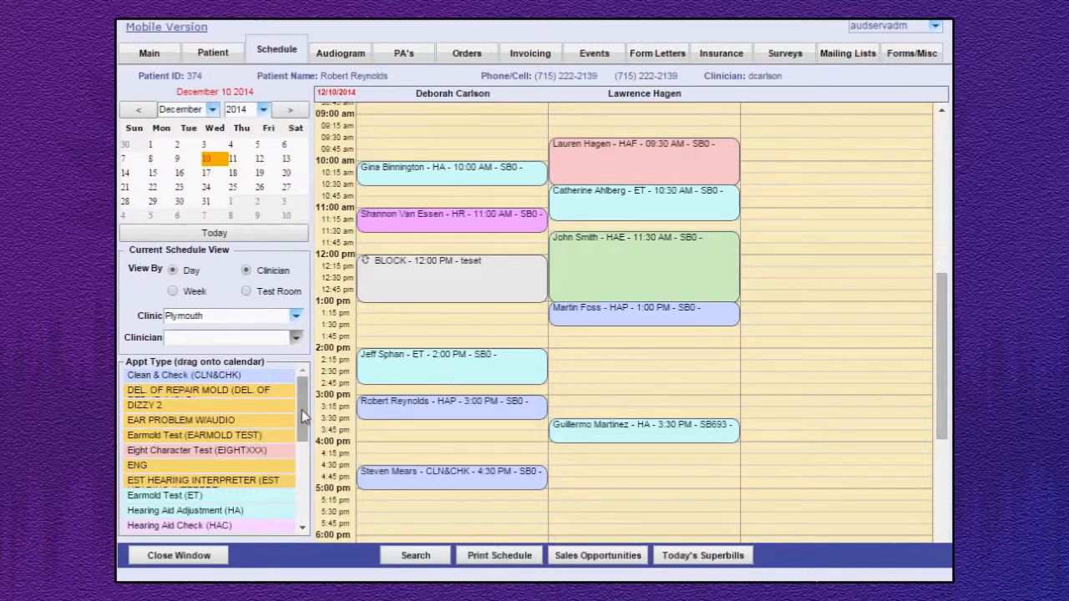
Book a Hearing Aid Fitting at 1:15 PM on December 10 with the first clinician and shorten it to end at 1:45 PM.
left_click_drag(301, 425, 301, 466)
left_click_drag(300, 410, 292, 461)
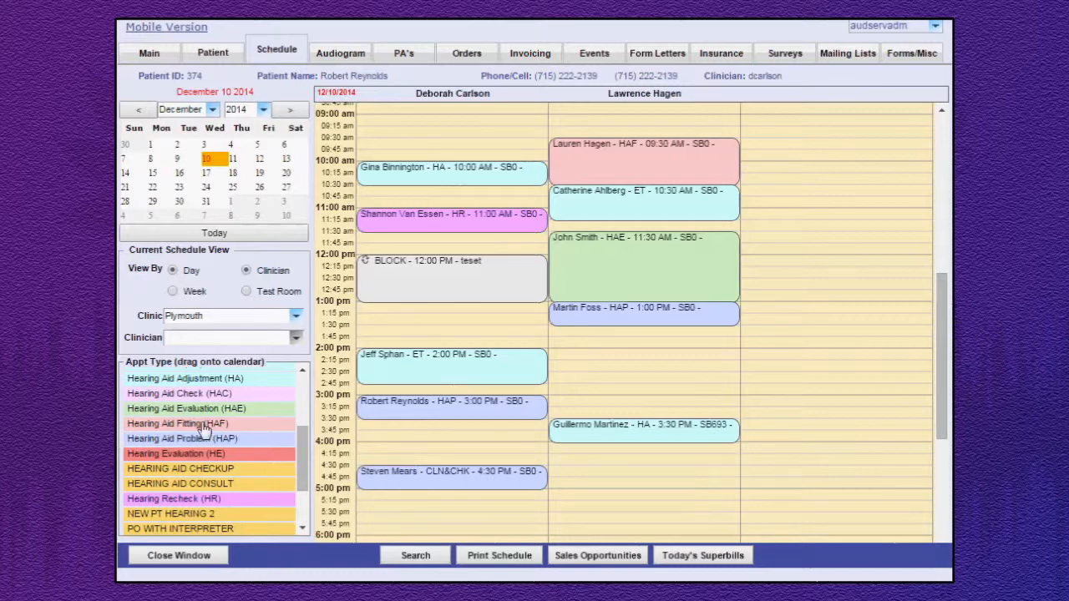
left_click_drag(202, 430, 451, 322)
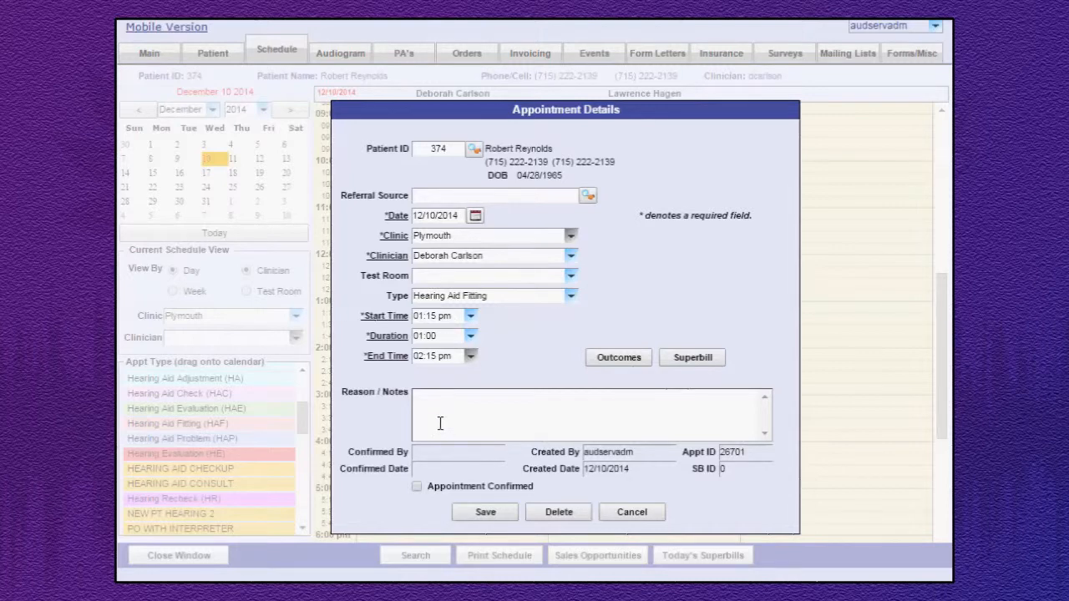
left_click(485, 513)
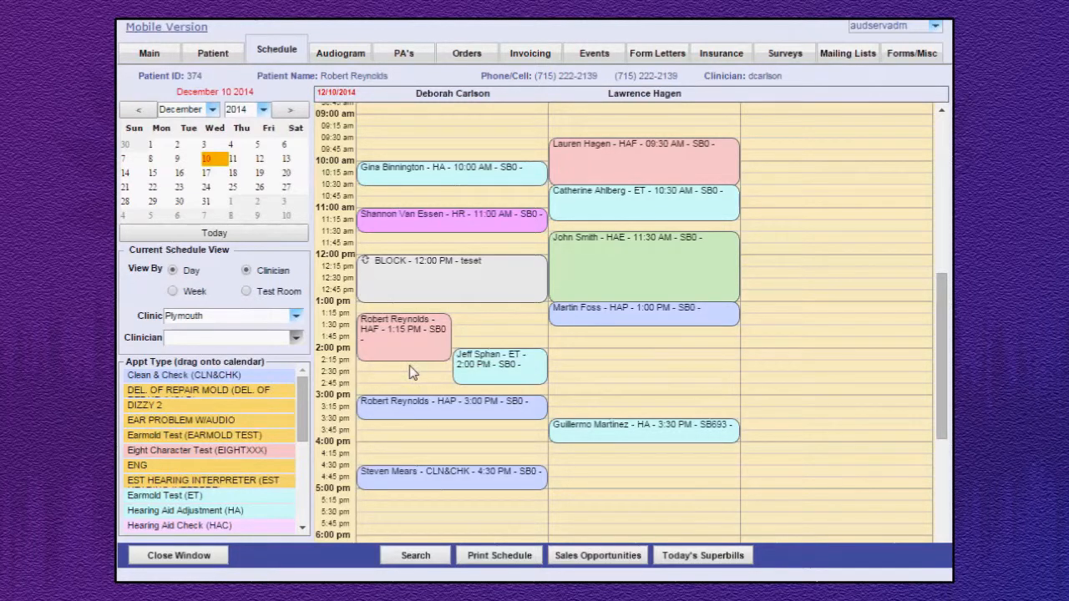
left_click_drag(412, 361, 414, 332)
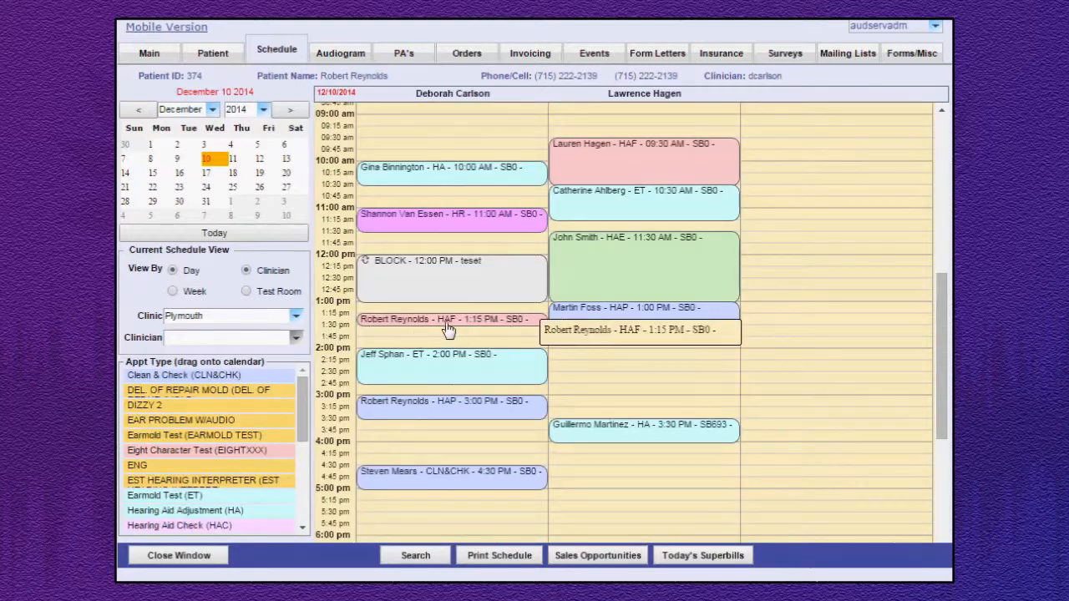
left_click_drag(449, 327, 455, 347)
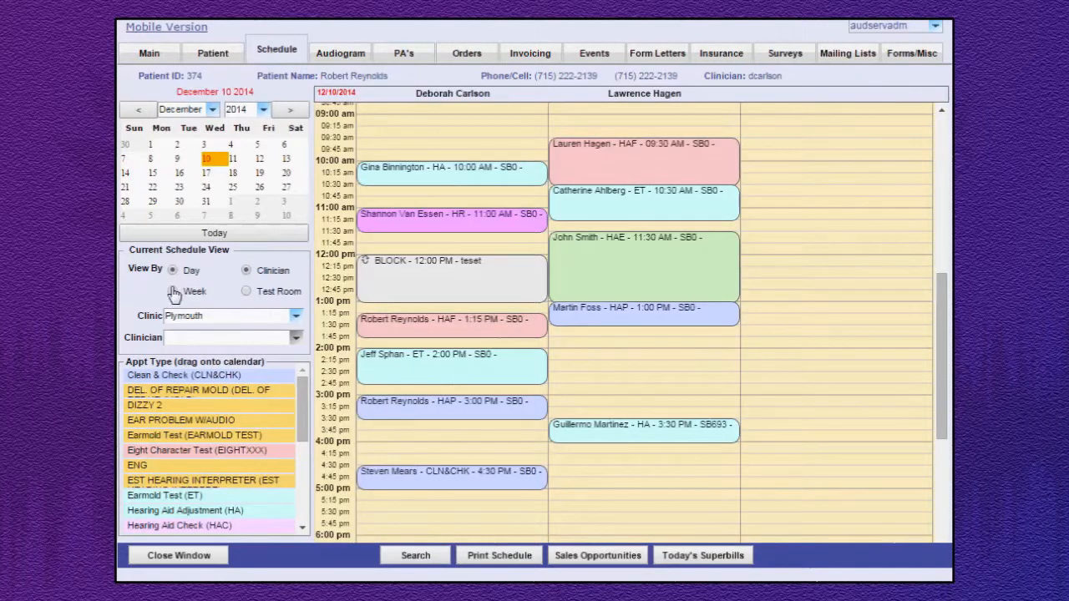
In week view, move the Monday, December 8 Hearing Evaluation appointment to Tuesday, December 9 at 12:00 PM.
left_click(173, 293)
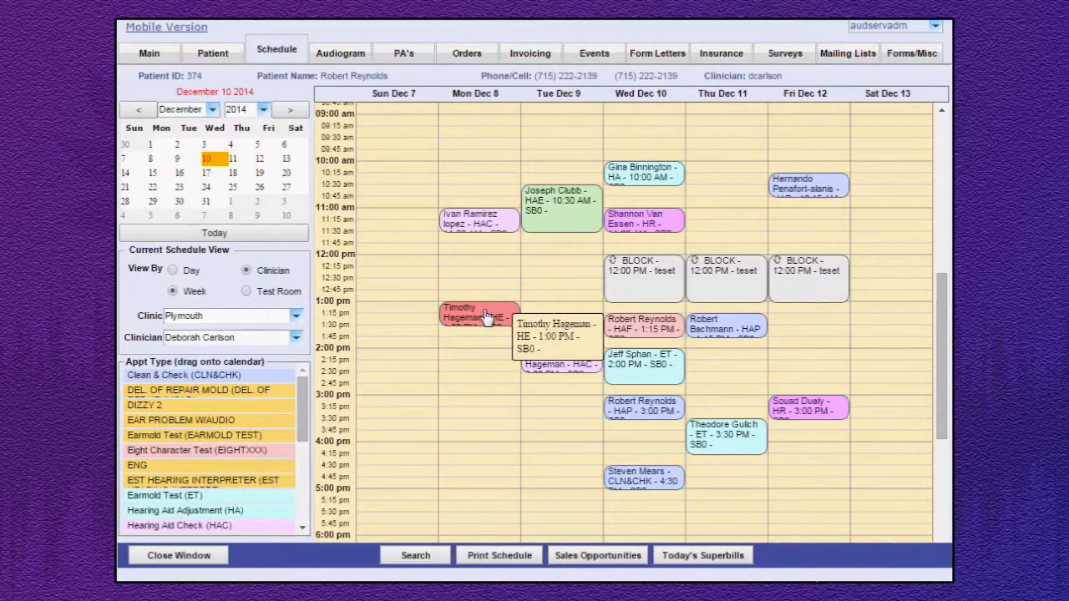
left_click_drag(486, 317, 567, 271)
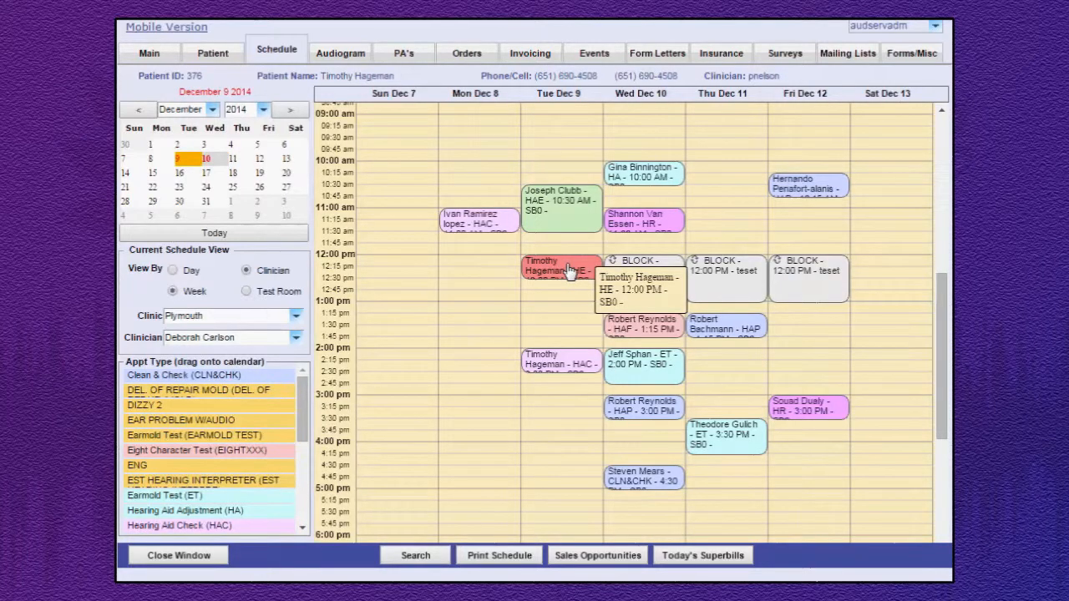
Return to the December 10 day view and move the 2:00 PM Earmold Test to 3:45 PM with the same clinician.
left_click(172, 272)
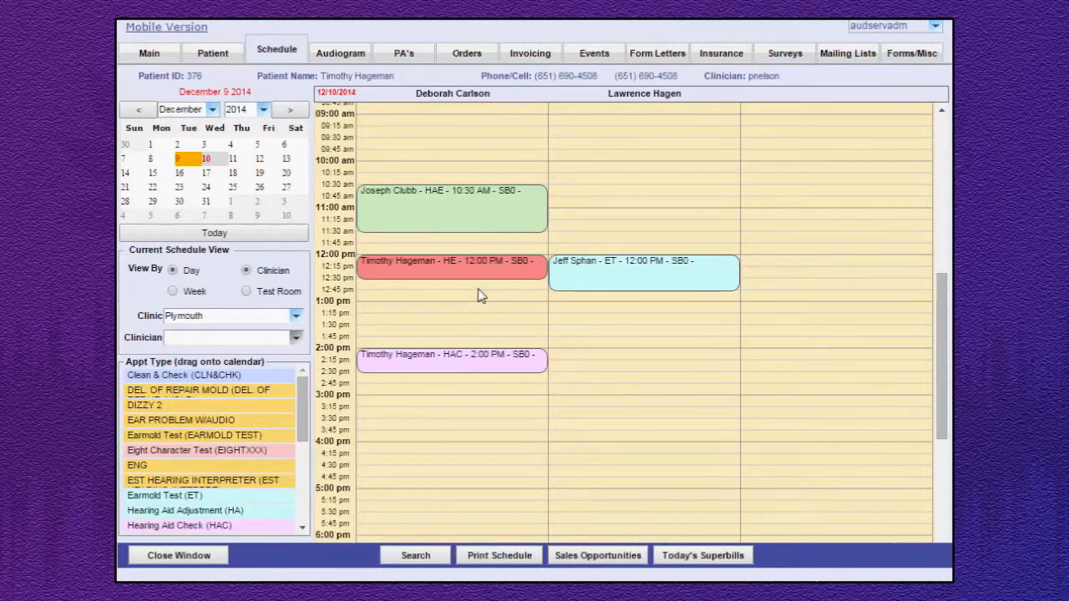
left_click(207, 159)
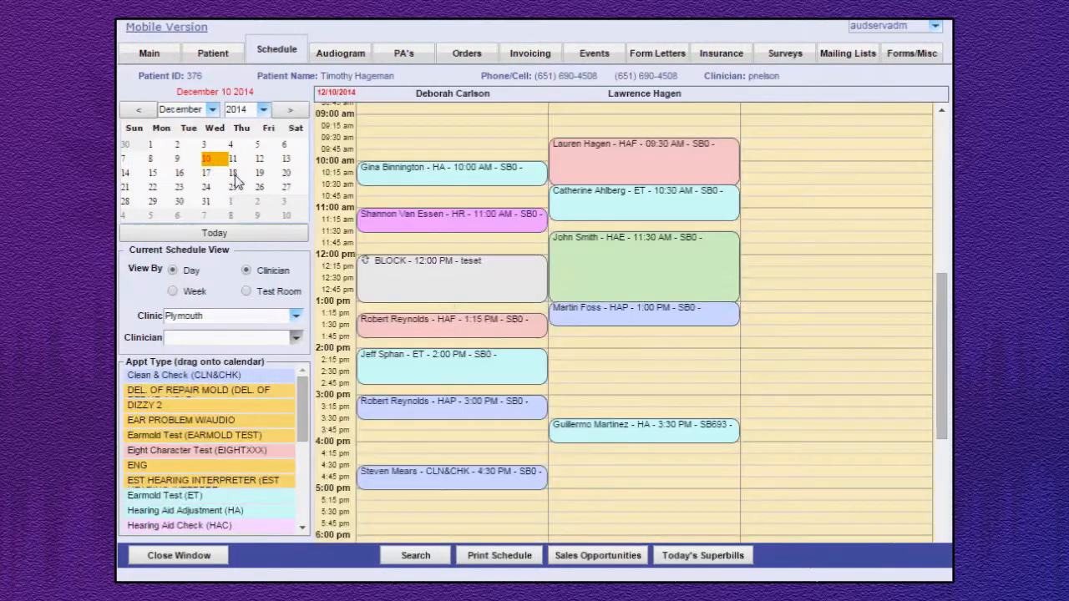
left_click_drag(485, 367, 467, 455)
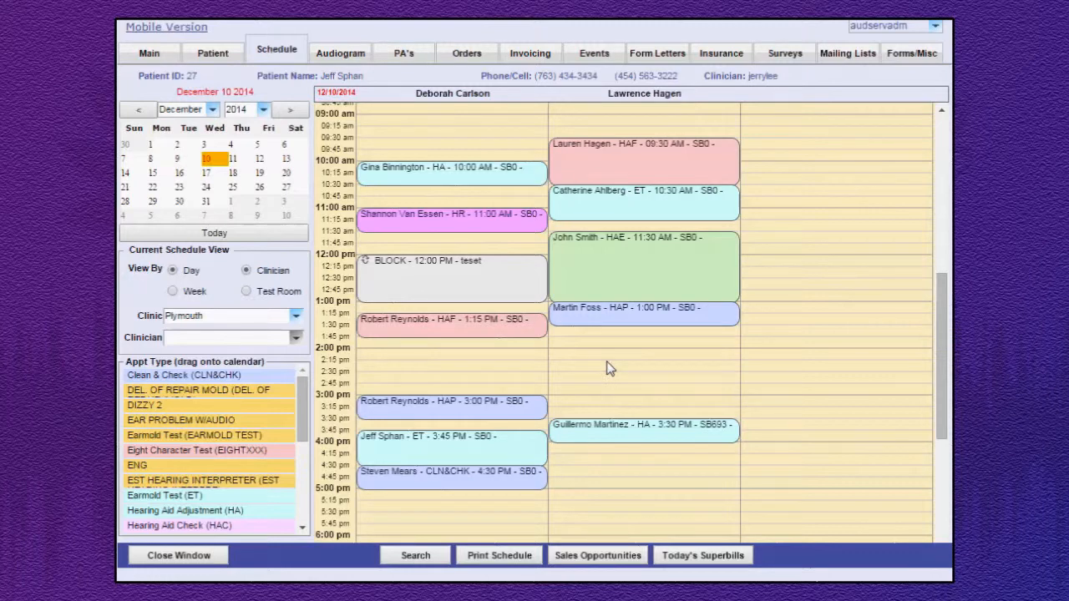
Reschedule the second clinician's 1:00 PM Hearing Aid Problem appointment to December 16 at 12:30 PM.
left_click(637, 322)
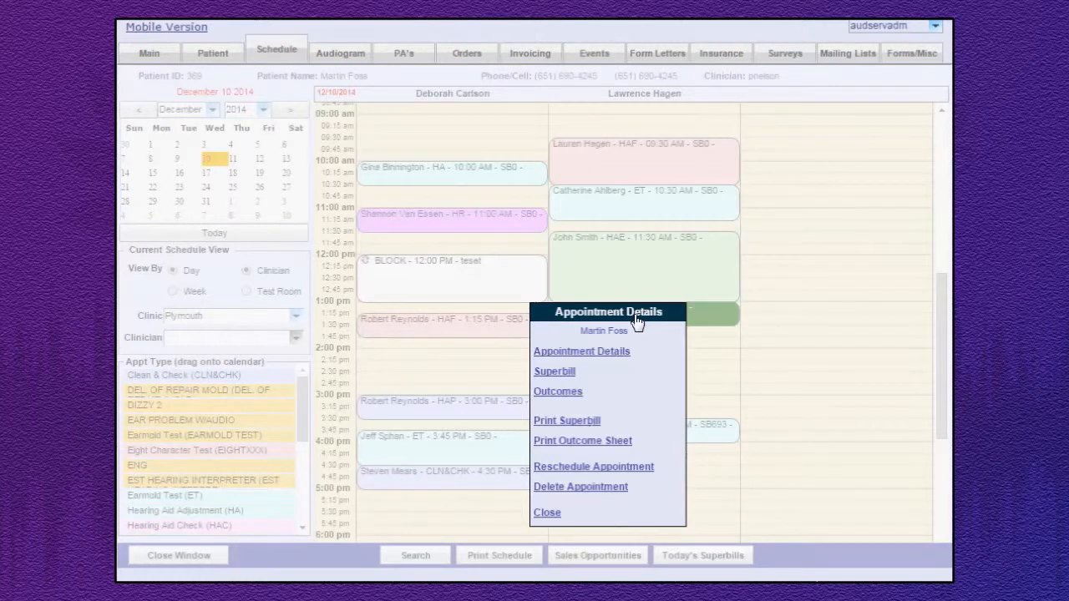
left_click(626, 473)
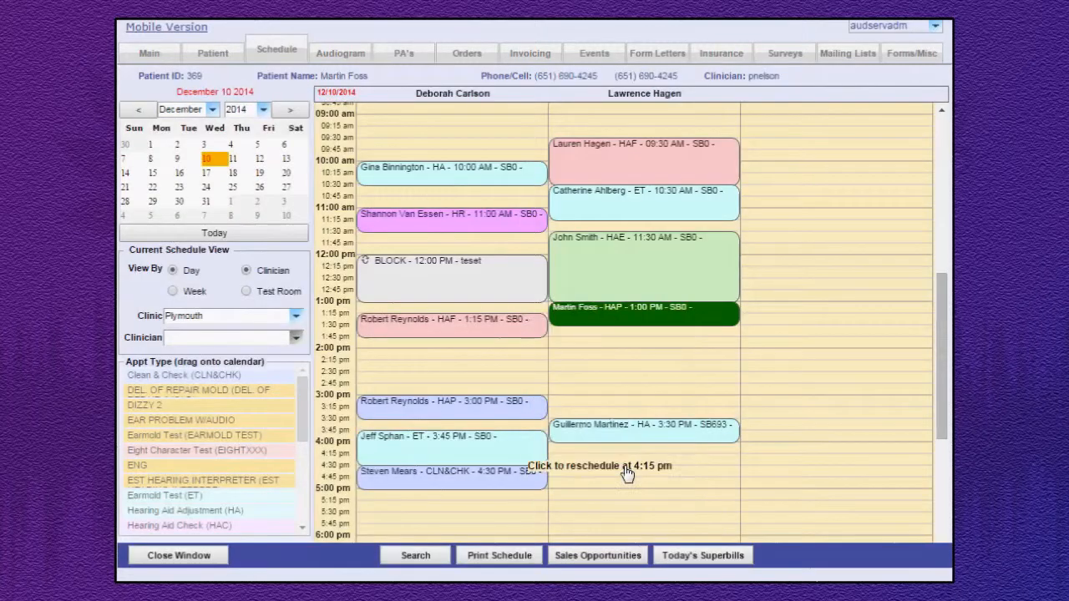
left_click(180, 176)
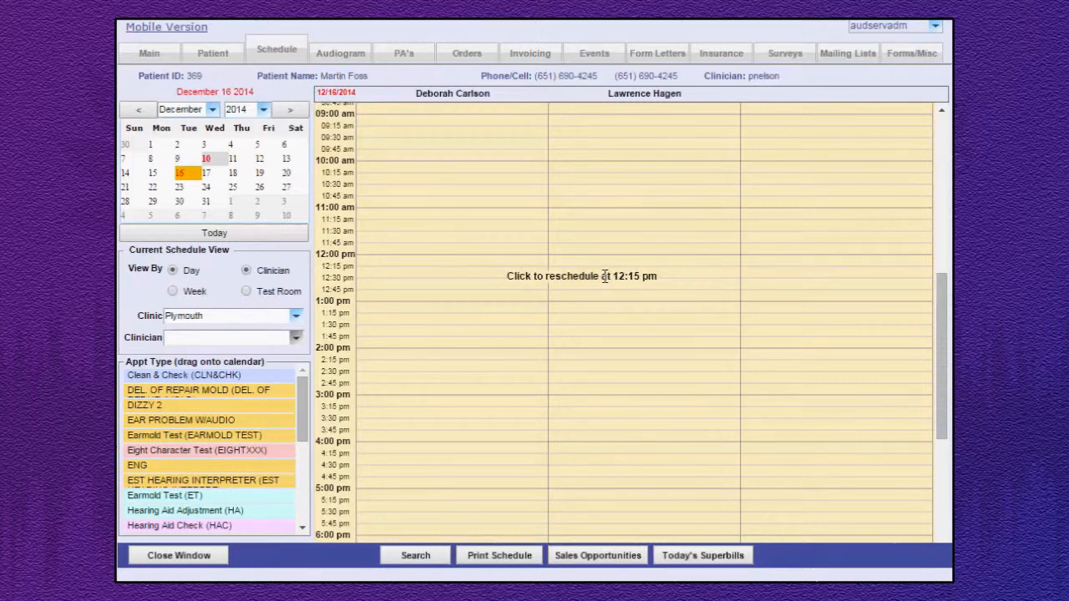
left_click(610, 283)
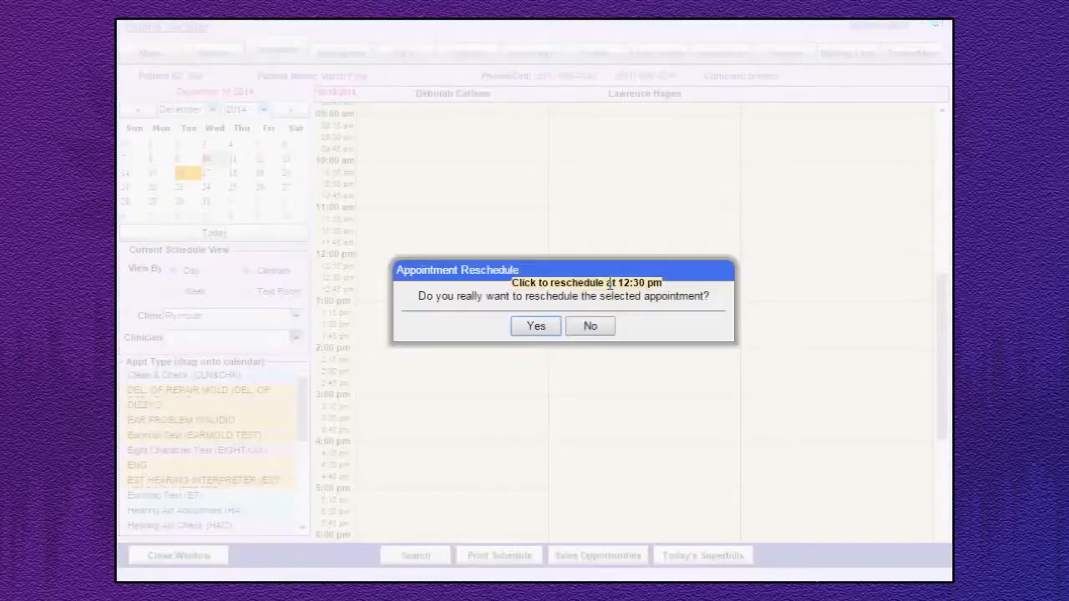
left_click(532, 327)
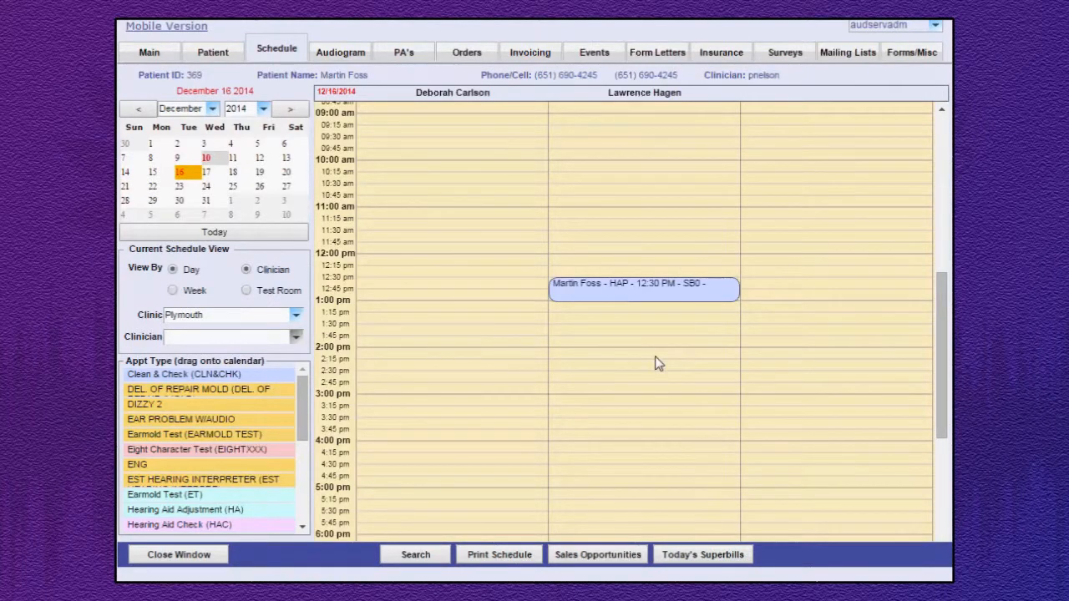
Open the details of the 12:30 PM Hearing Aid Problem appointment on December 16 and set its date to 12/10/2014.
left_click(662, 294)
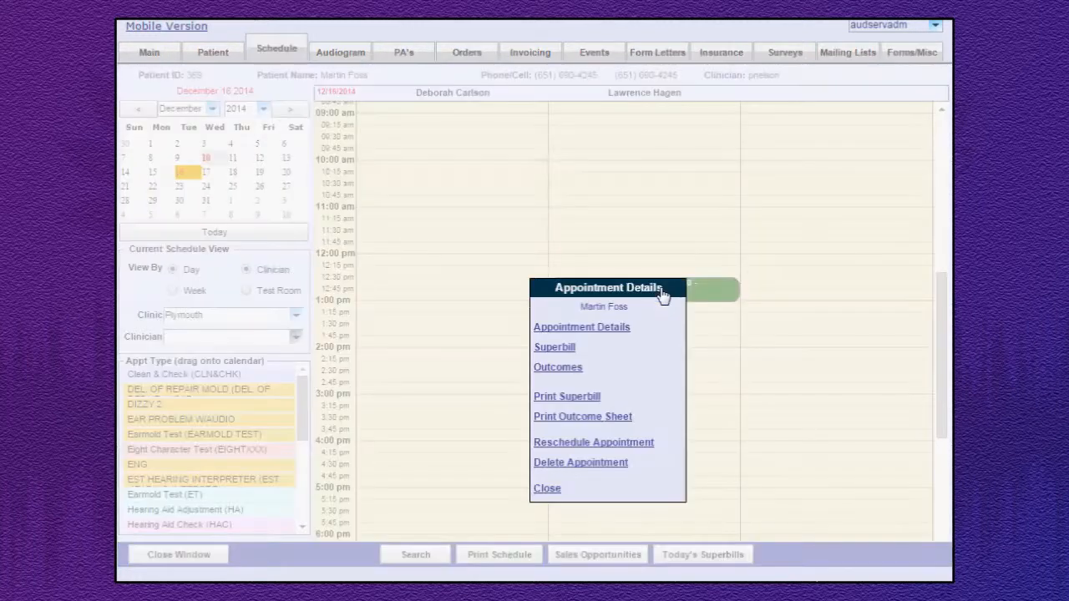
left_click(620, 331)
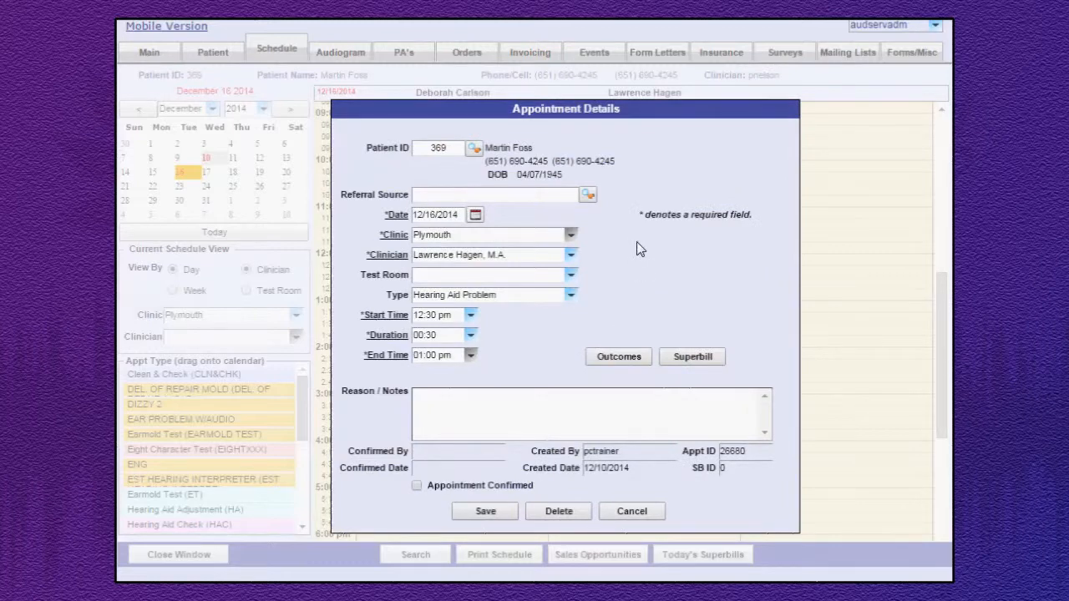
left_click(476, 215)
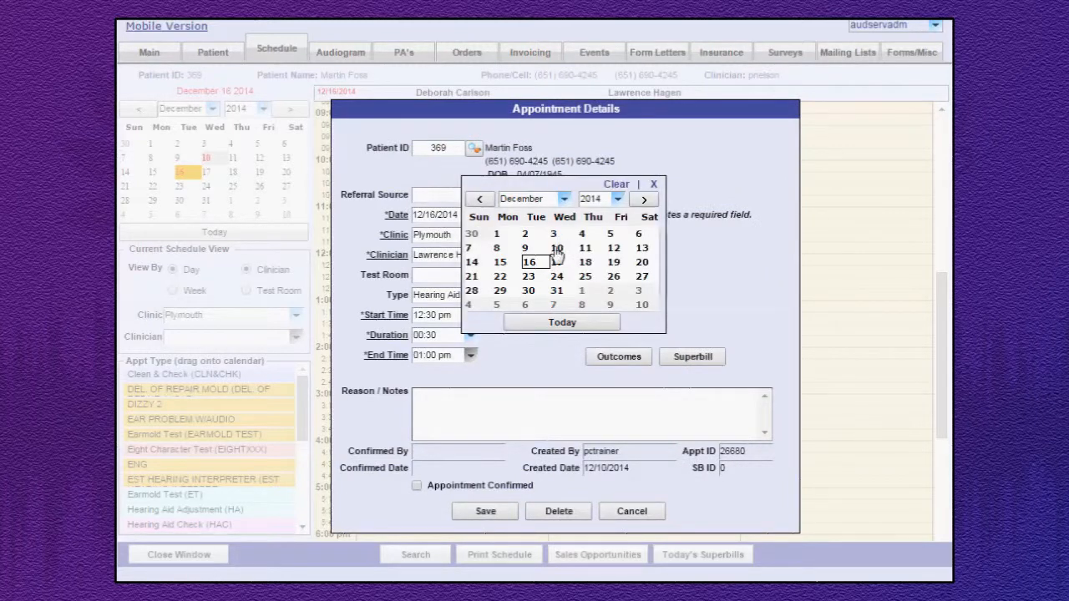
left_click(653, 186)
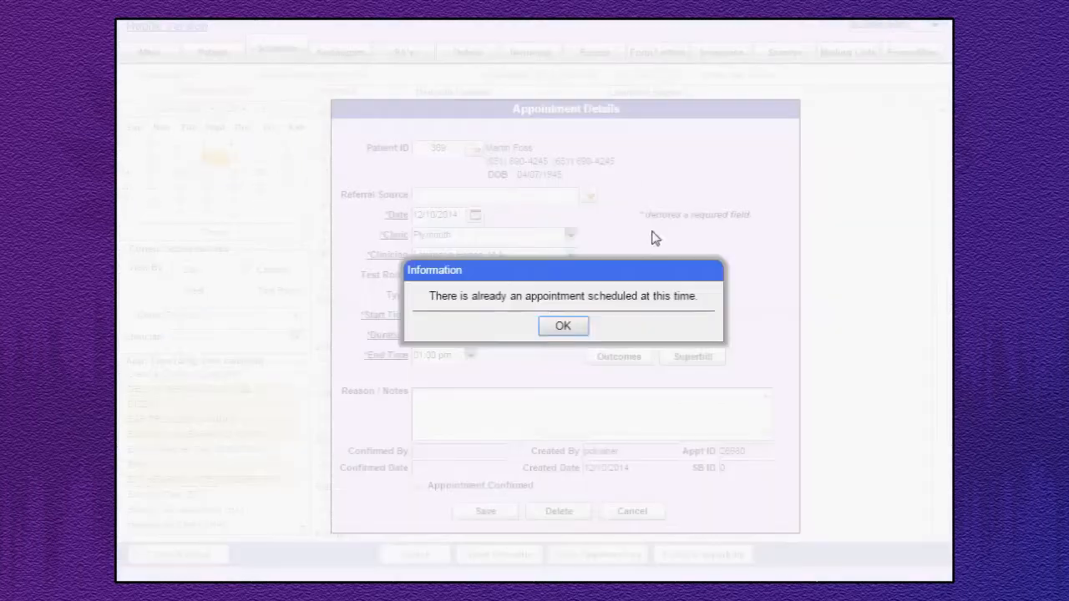
left_click(564, 327)
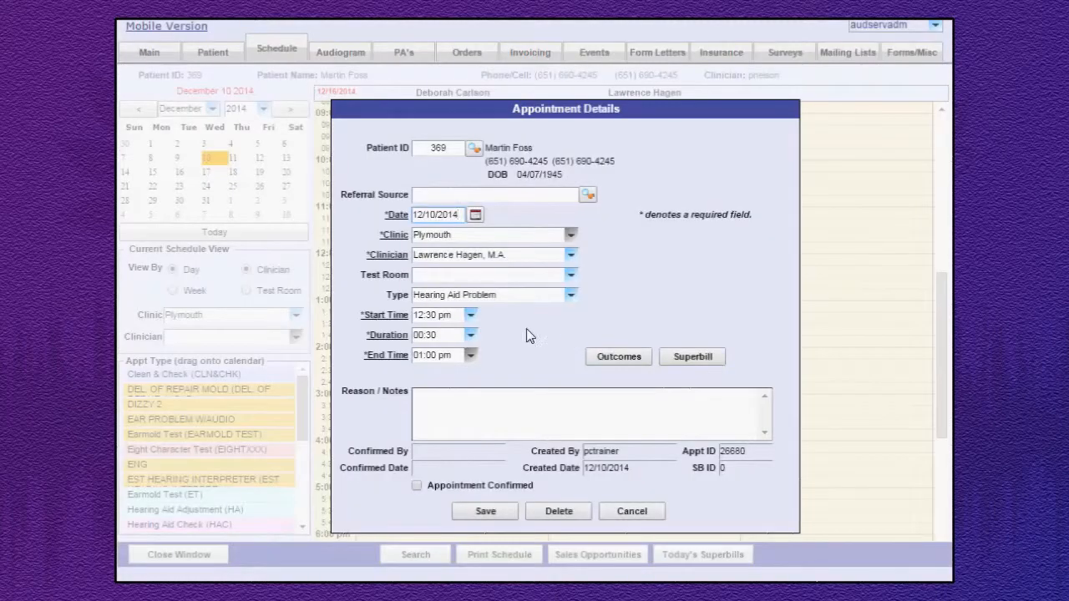
Set the appointment's start time to 1:00 PM and save it.
left_click(470, 317)
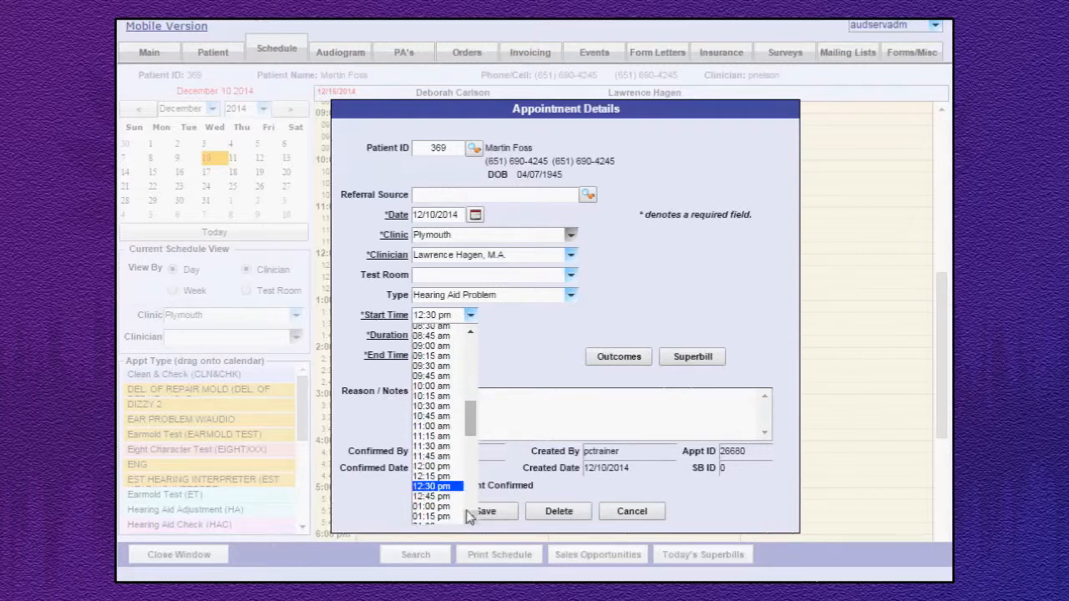
left_click(470, 314)
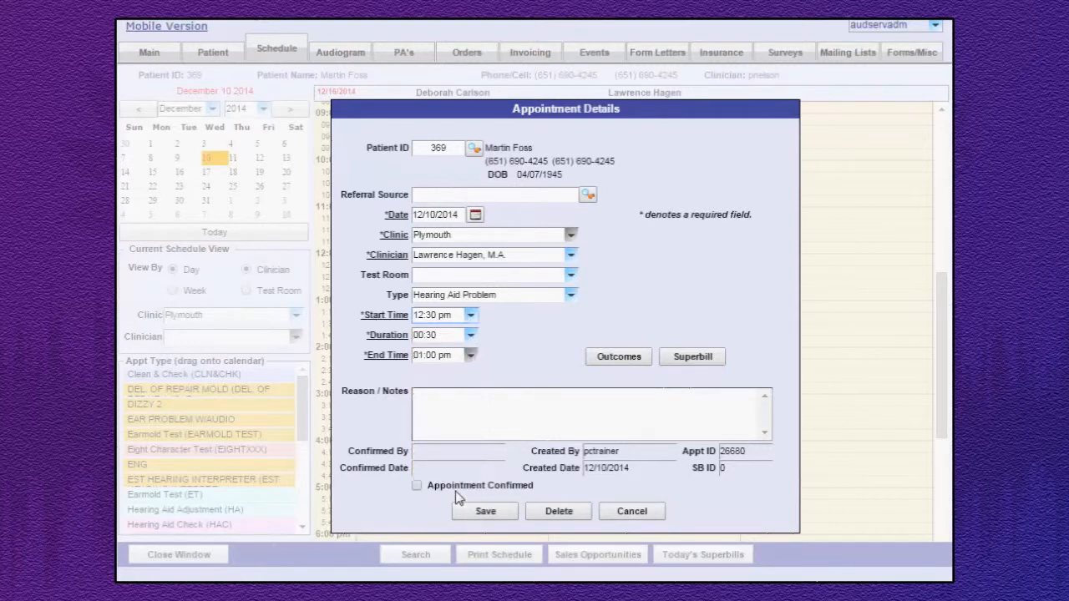
left_click(470, 315)
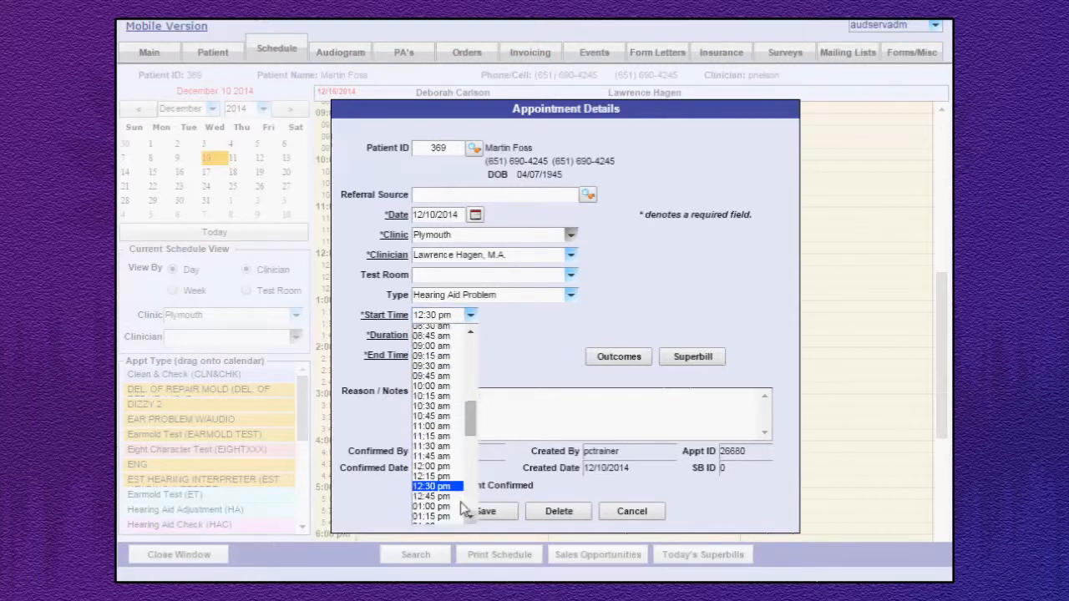
left_click(460, 496)
left_click(489, 515)
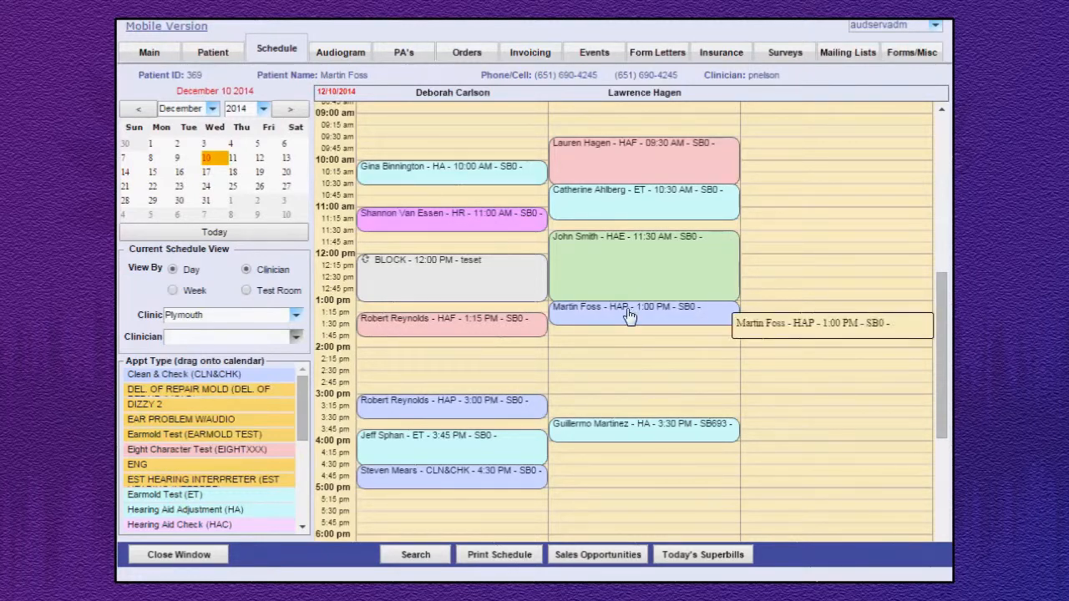
Review the type options in the details of the 1:00 PM Hearing Aid Problem appointment, keep the current type and save.
left_click(630, 316)
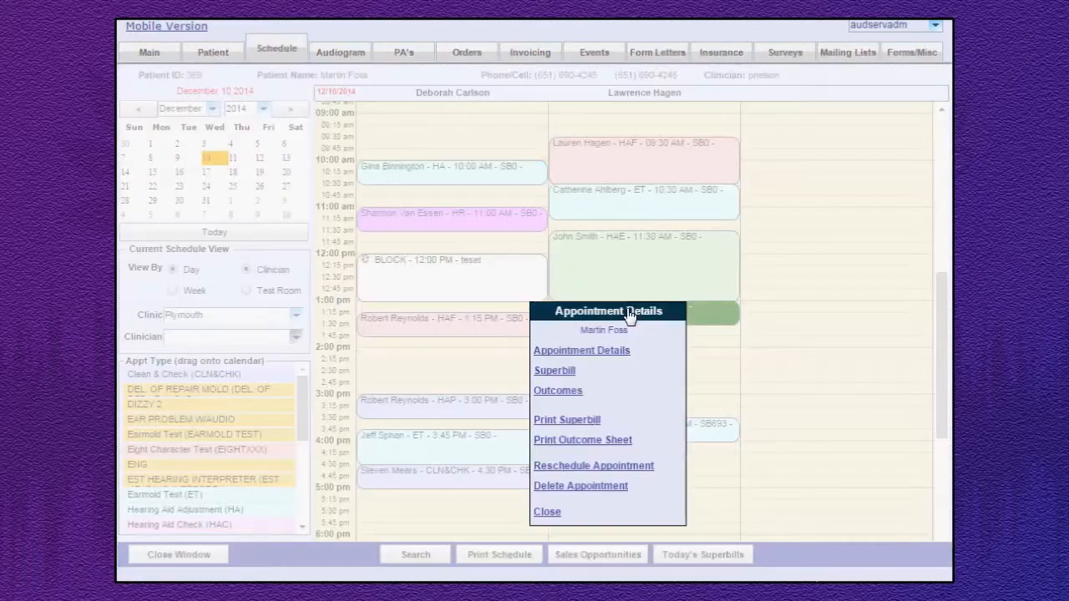
left_click(602, 361)
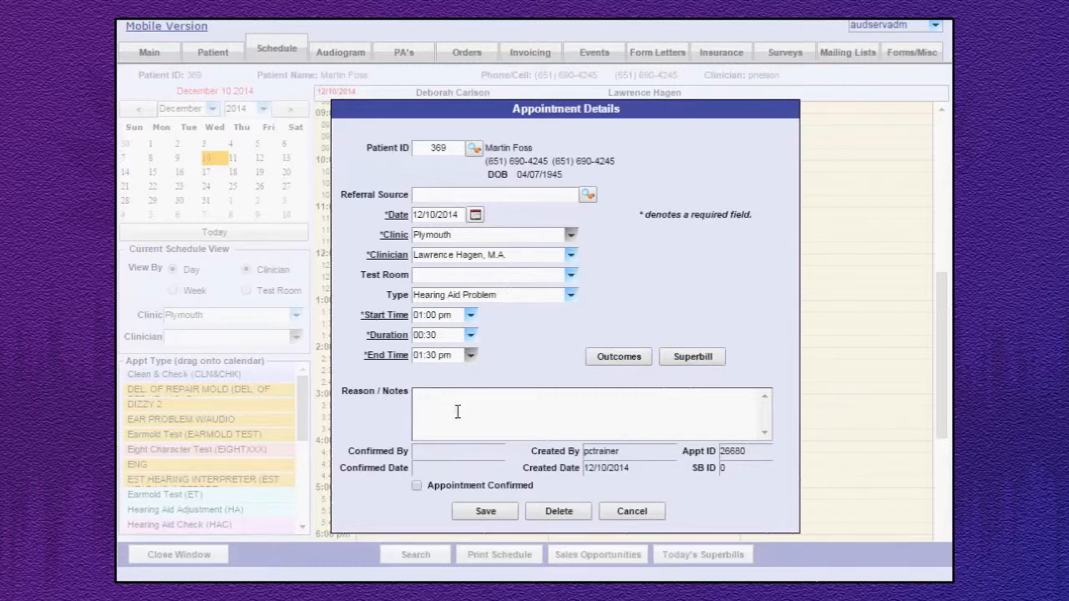
left_click(572, 297)
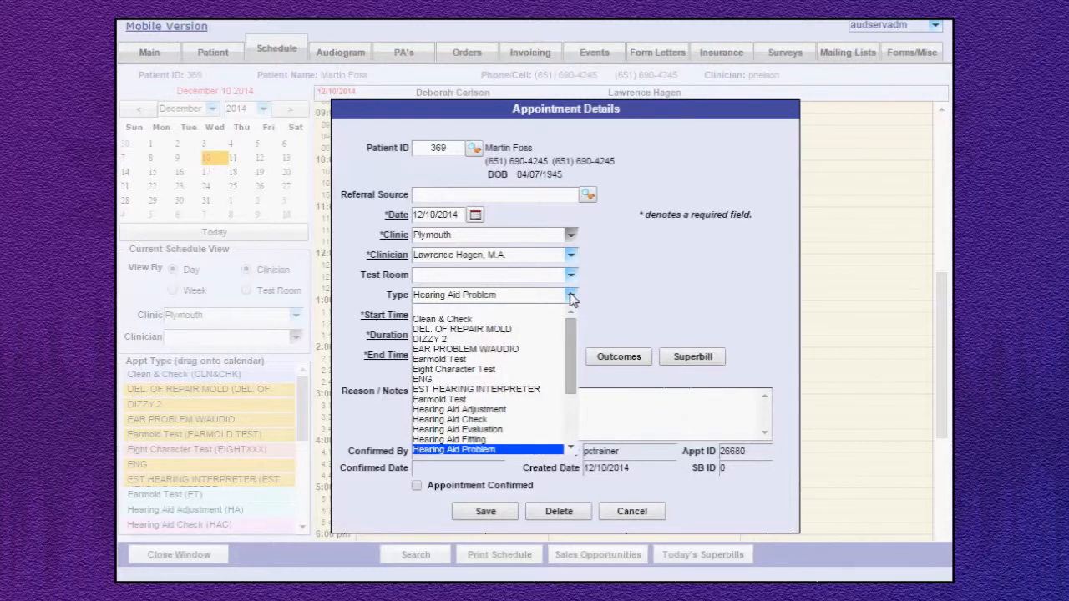
left_click(573, 298)
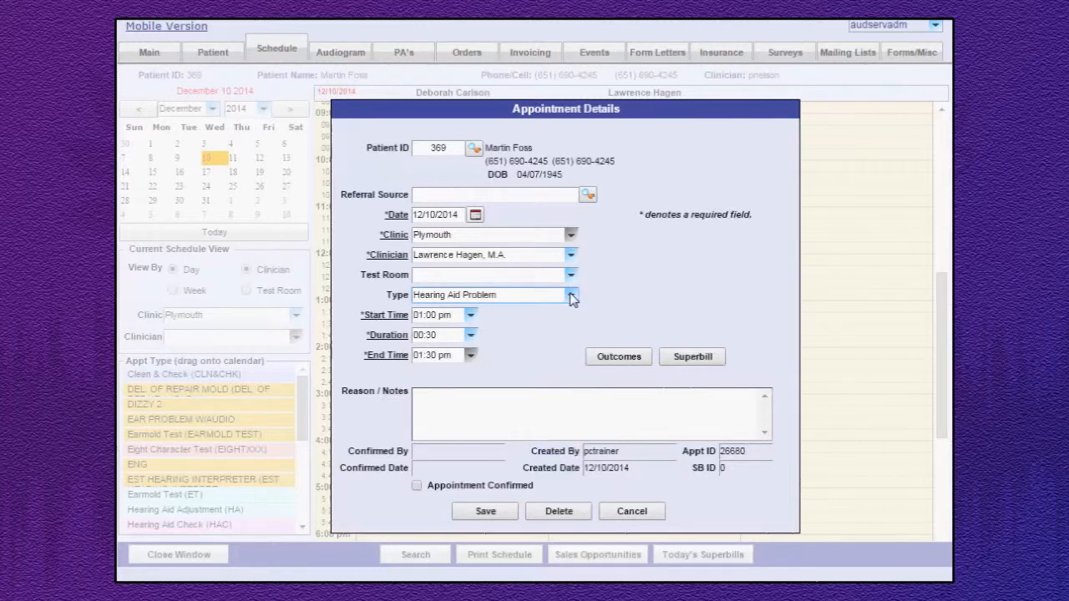
left_click(487, 512)
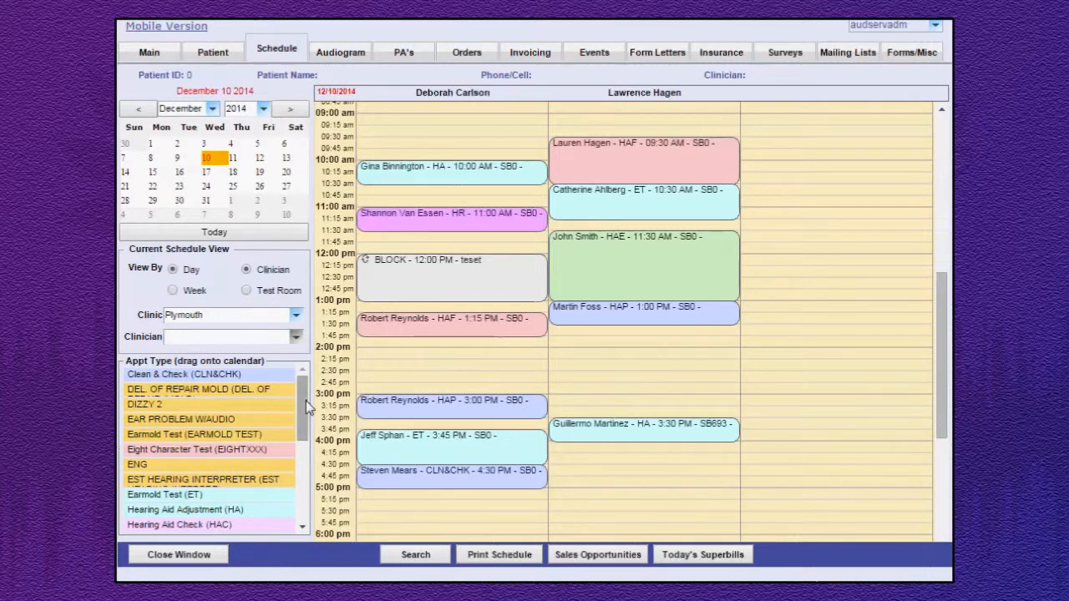
Add a one-hour block time for the second clinician at 2:00 PM on December 10 and save it.
left_click_drag(306, 408, 303, 516)
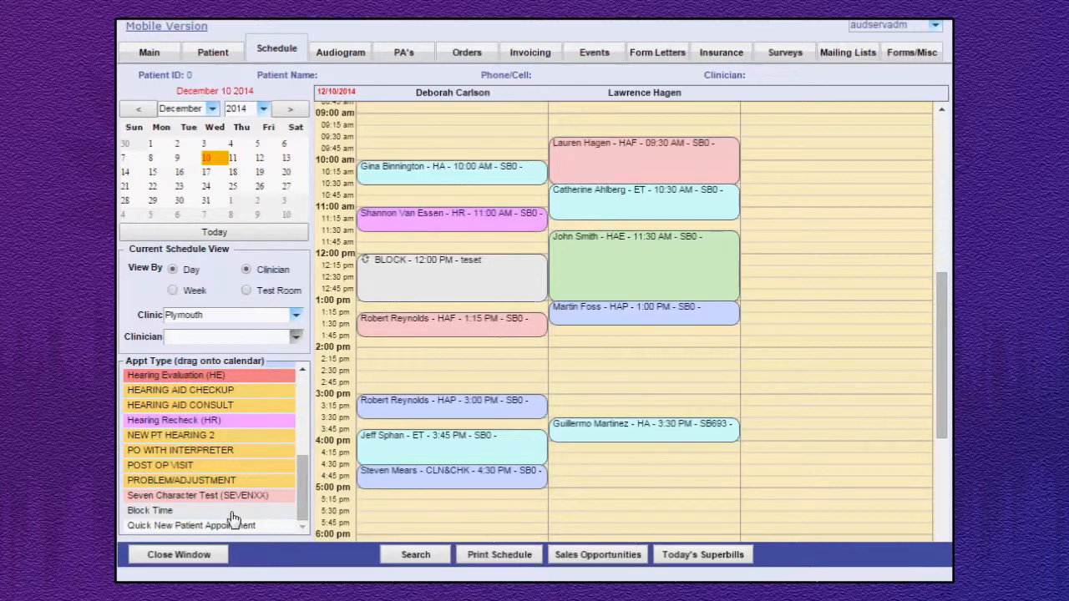
left_click_drag(233, 512, 636, 359)
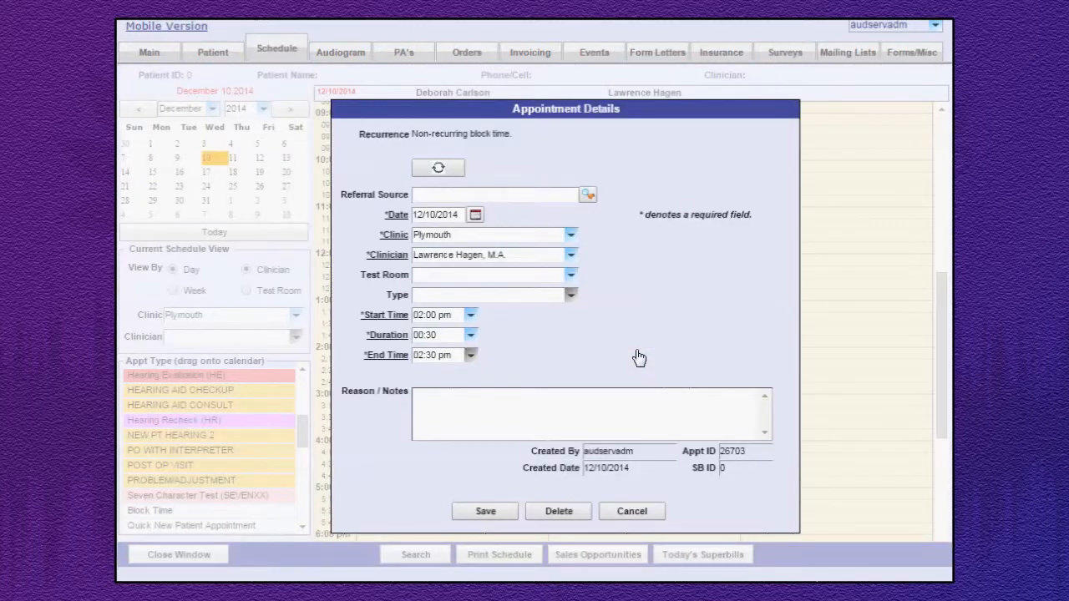
left_click(471, 337)
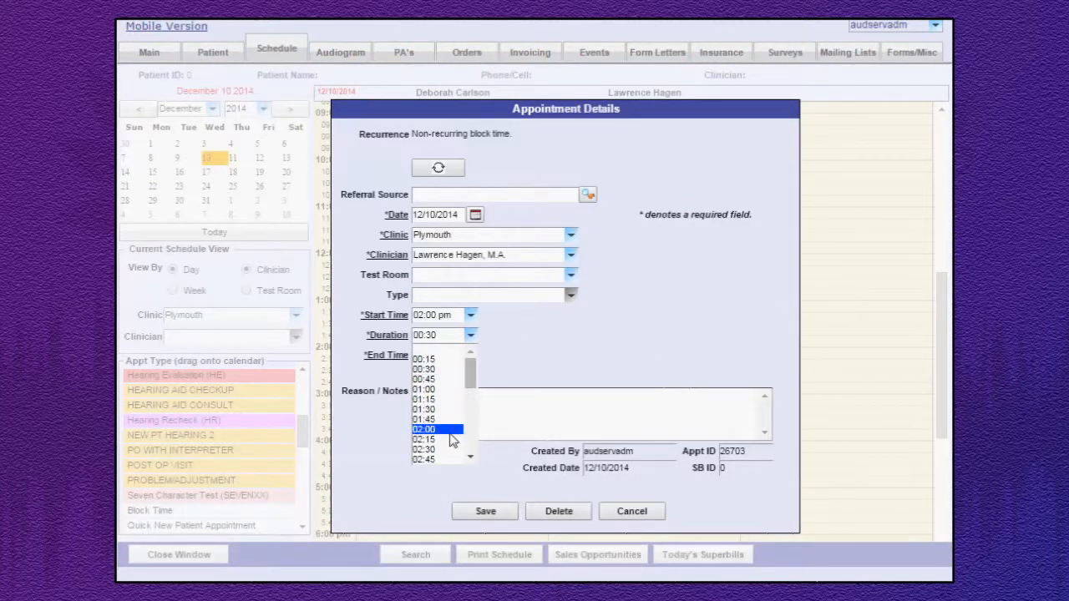
left_click(455, 390)
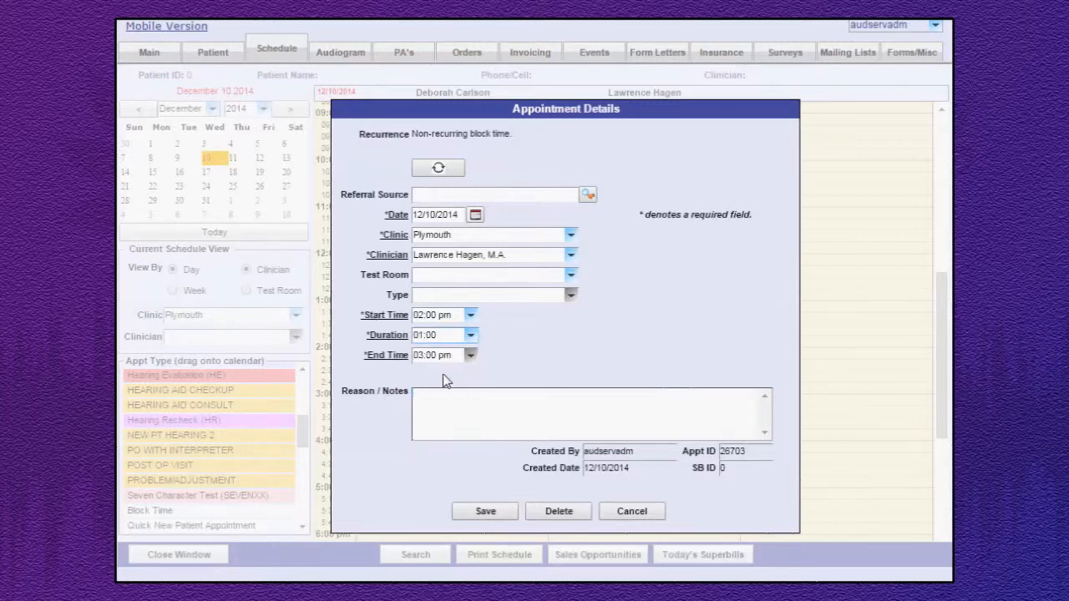
left_click(485, 512)
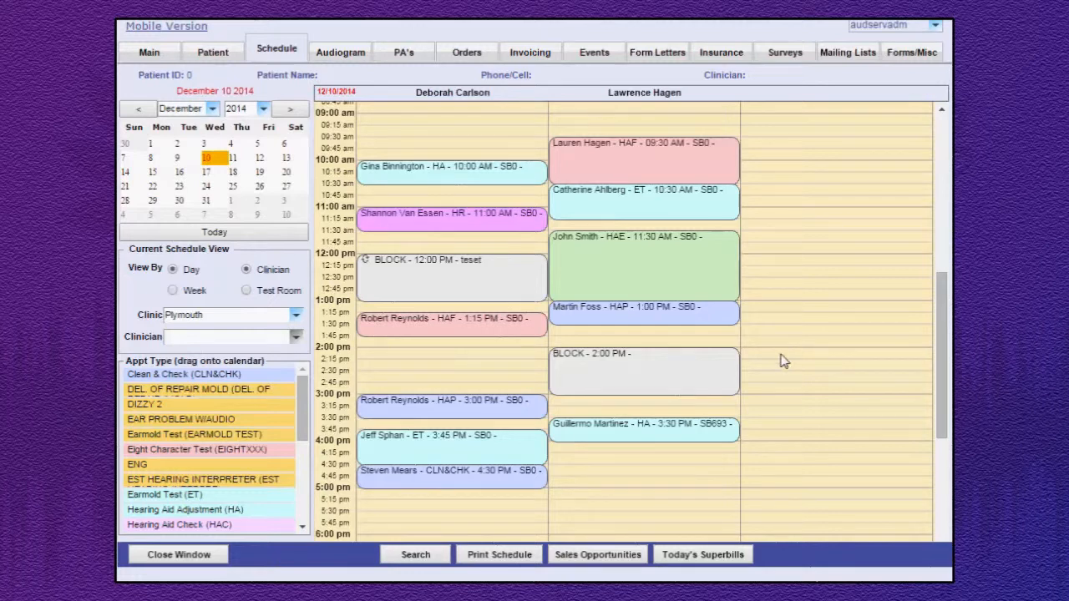
Make the second clinician's 2:00 PM block time recur every Wednesday from 12/10/2014 until 01/14/2015 and save it.
left_click(657, 384)
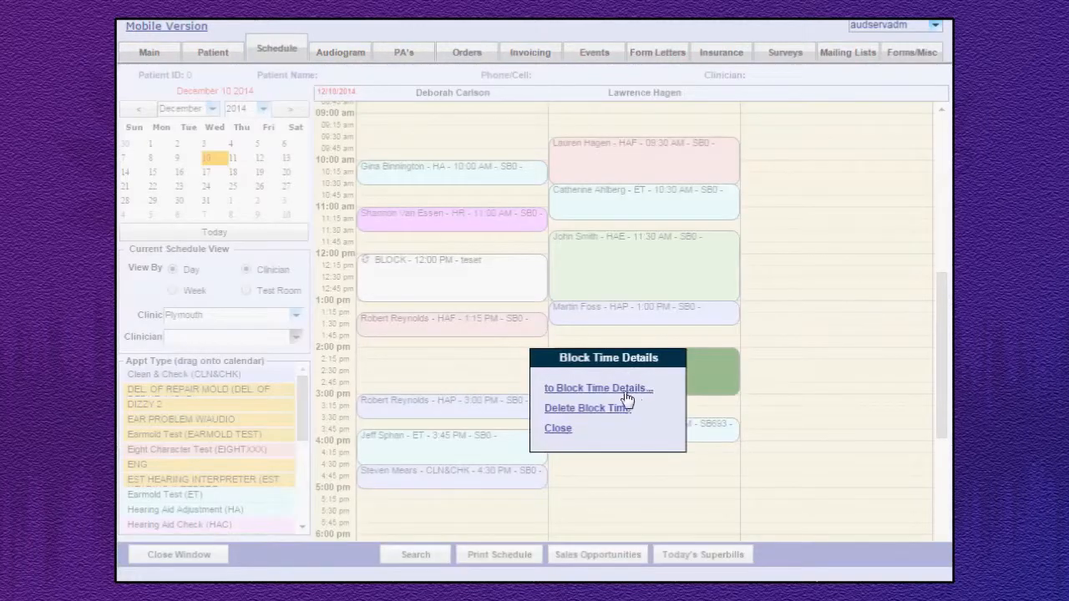
left_click(627, 390)
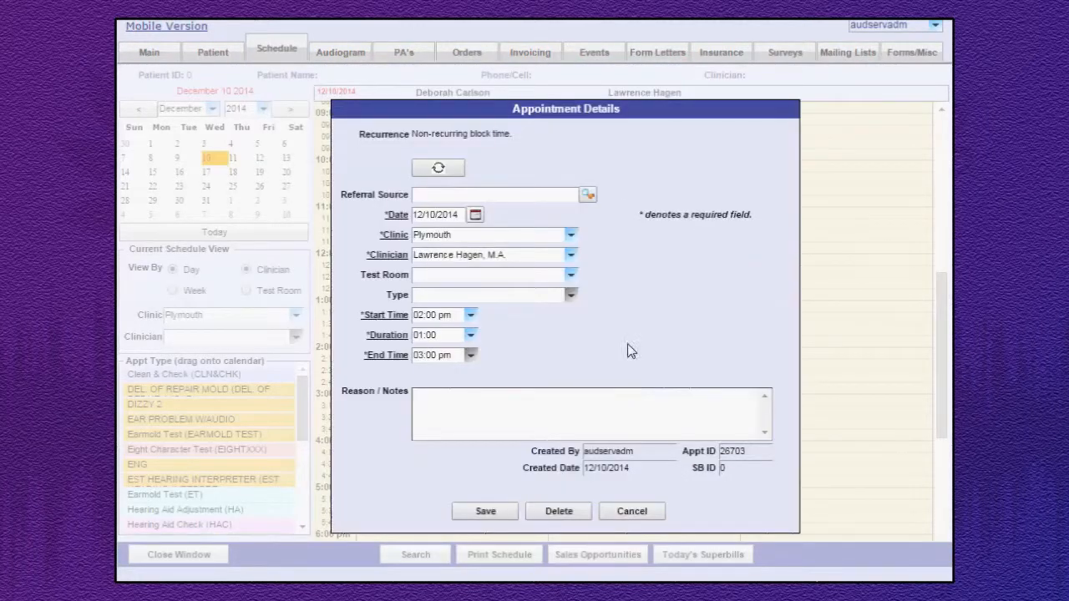
left_click(446, 168)
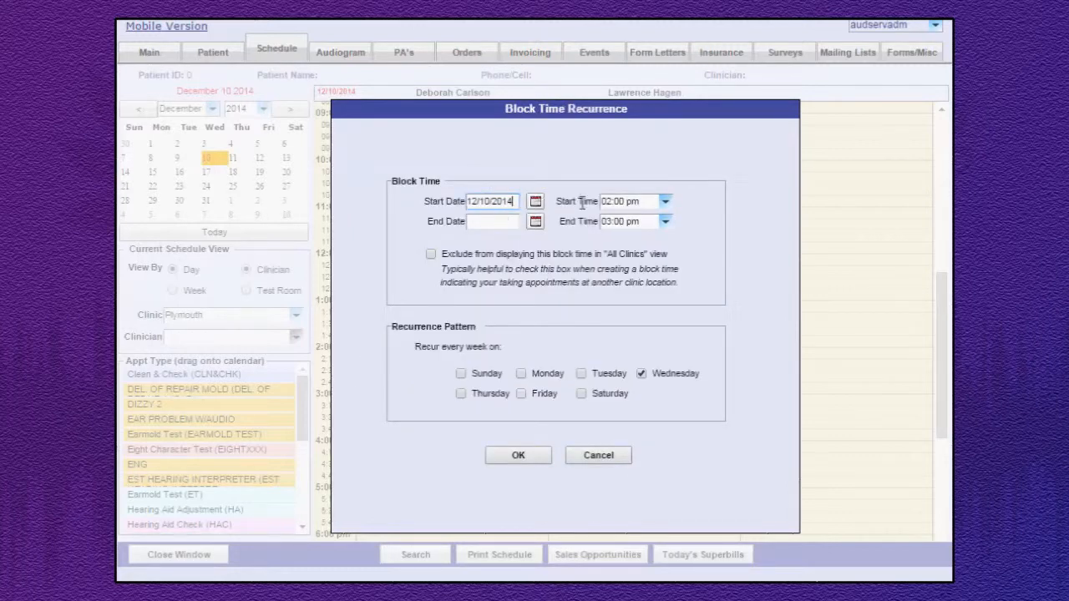
left_click(536, 221)
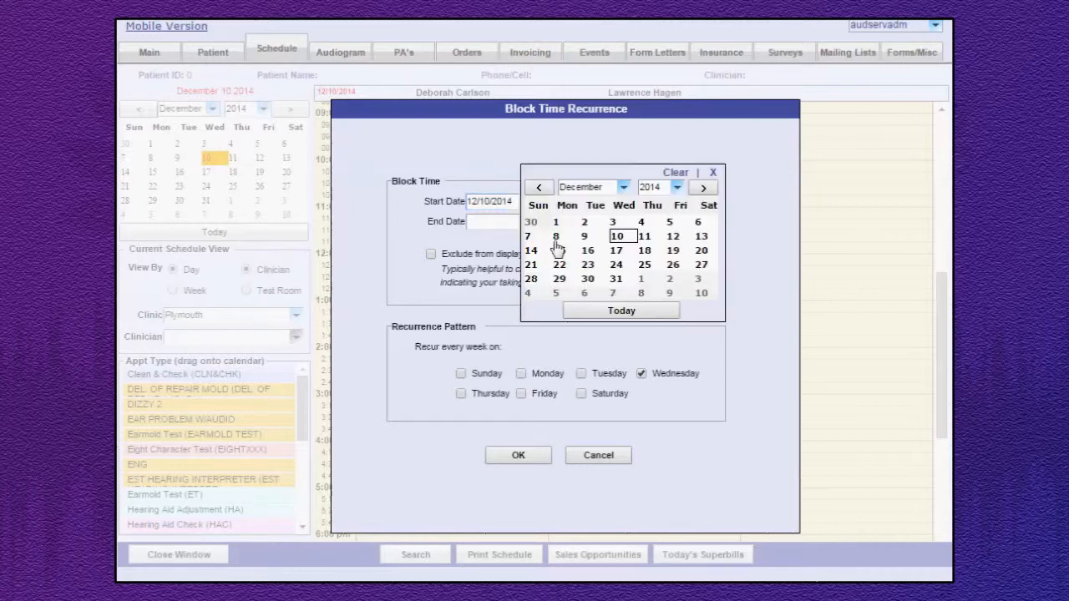
left_click(703, 187)
left_click(623, 251)
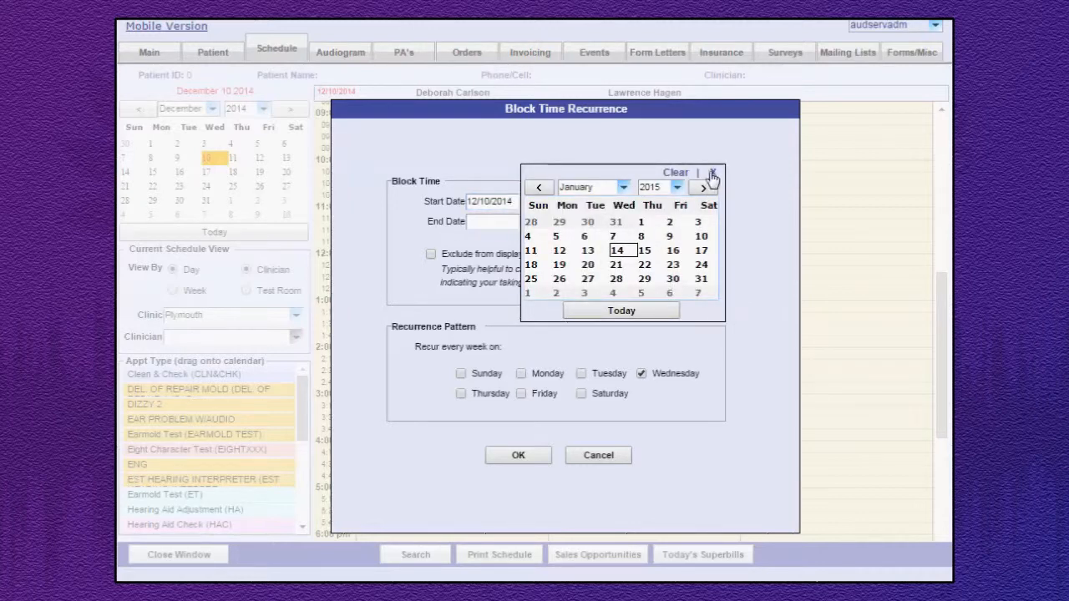
left_click(712, 172)
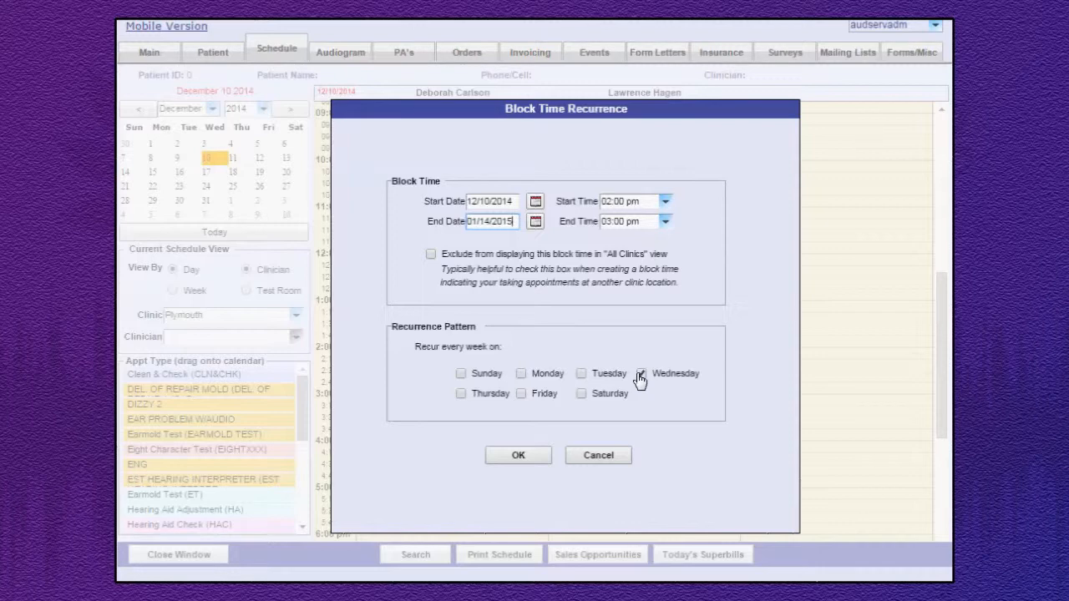
left_click(525, 454)
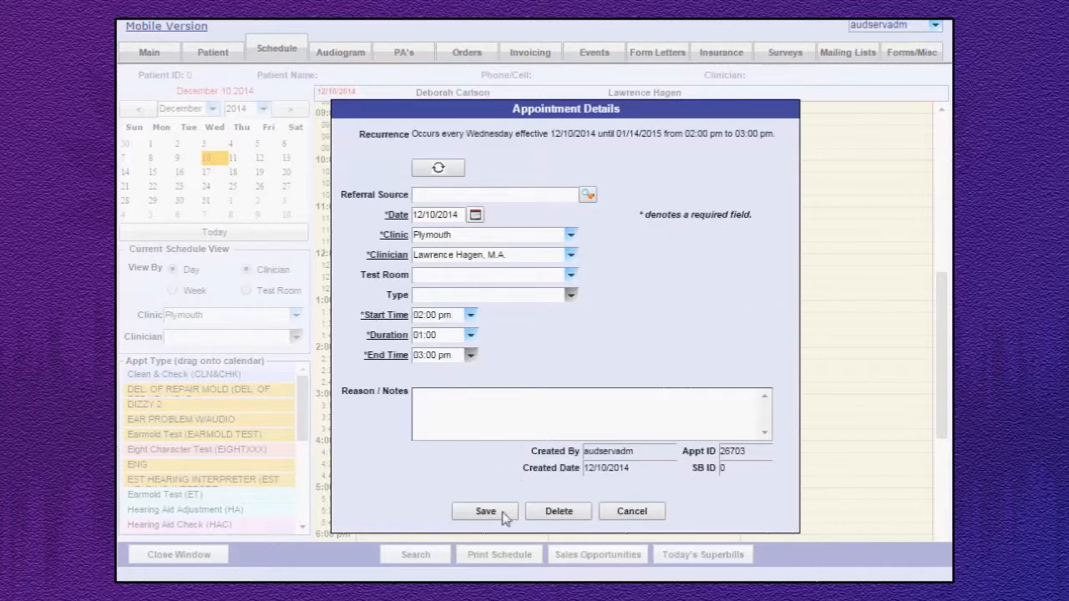
left_click(486, 512)
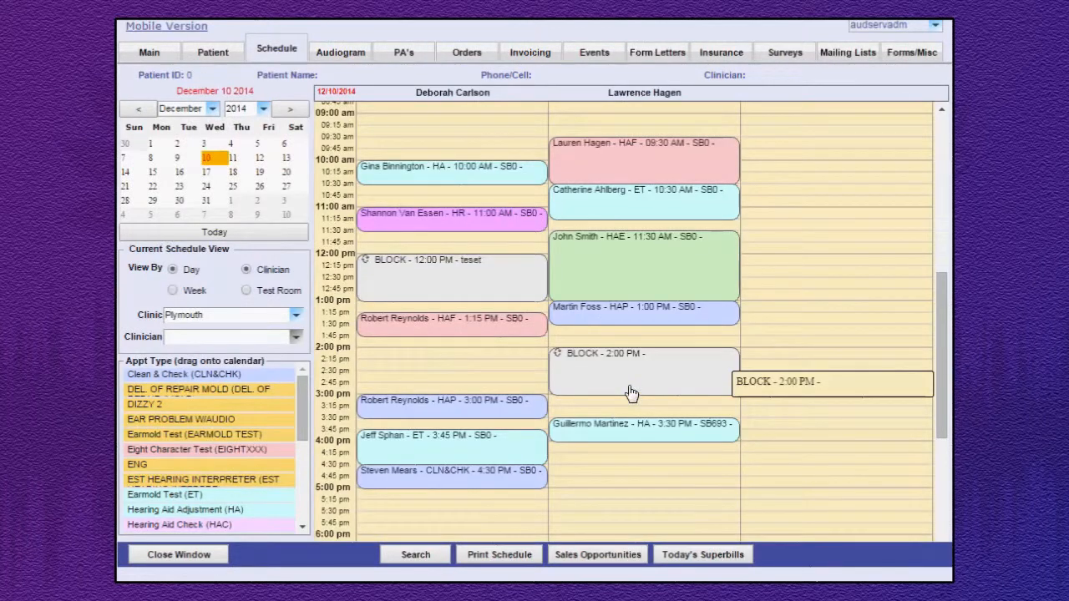
Check the December 17 and December 24 schedules for the recurring block time and return to December 10.
left_click(210, 174)
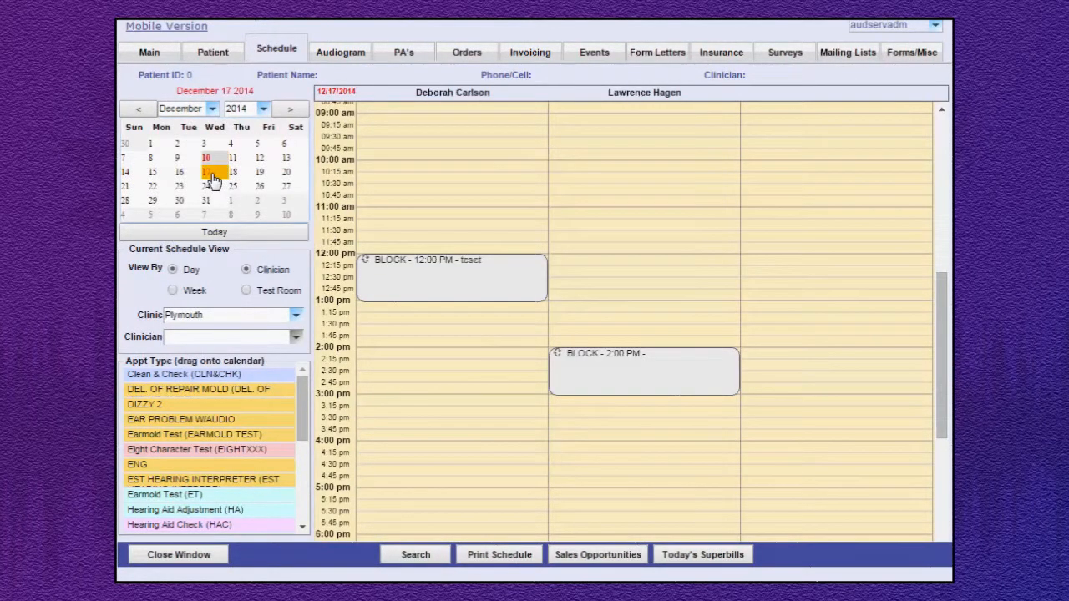
left_click(210, 190)
left_click(212, 160)
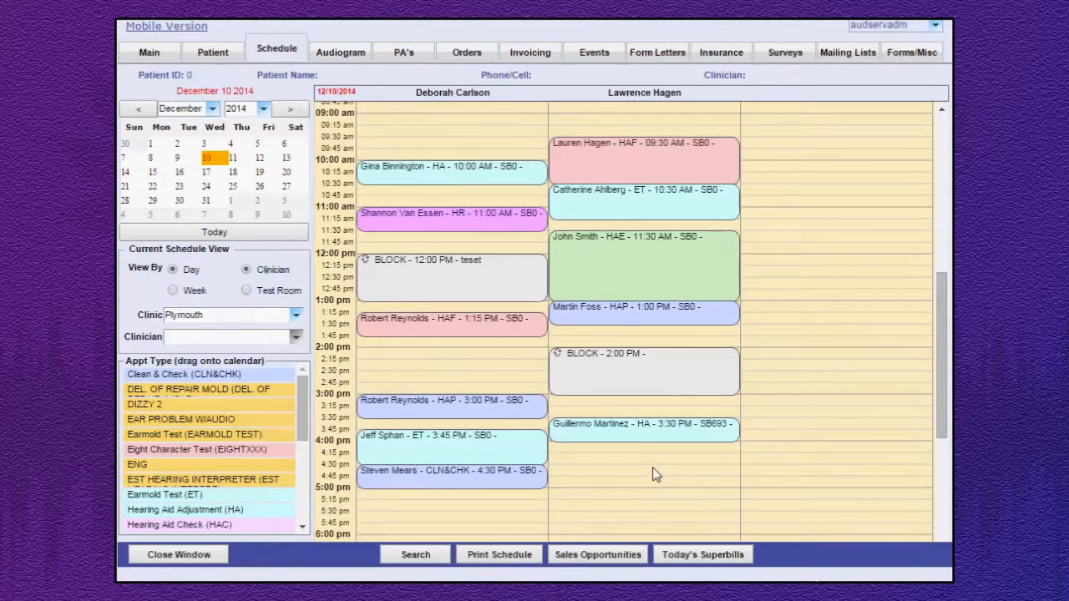
Delete only the December 10 occurrence of the second clinician's 2:00 PM recurring block time, and check December 17.
left_click(659, 378)
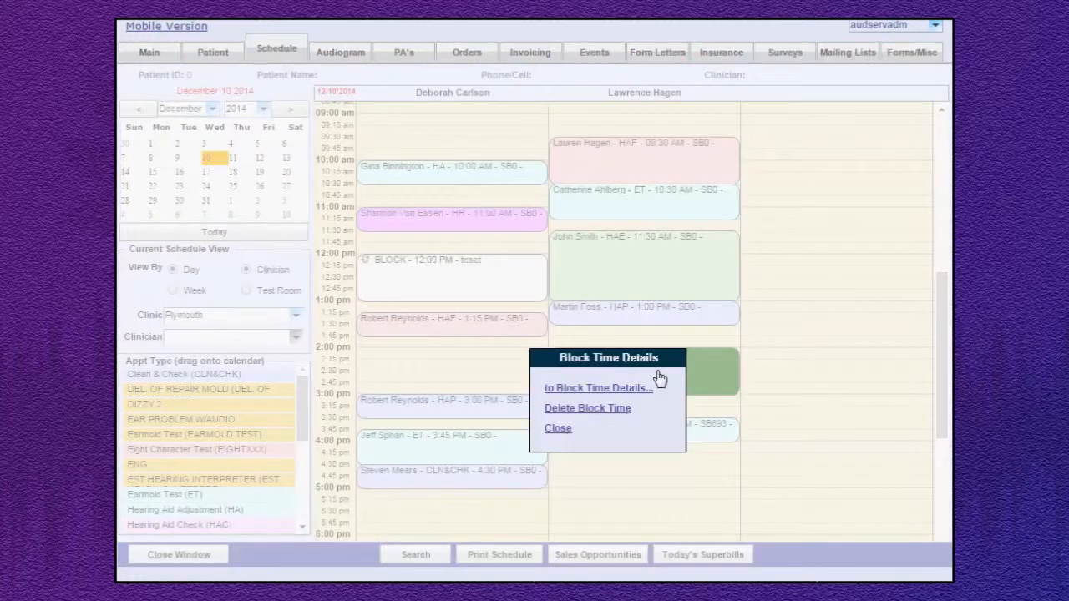
left_click(603, 416)
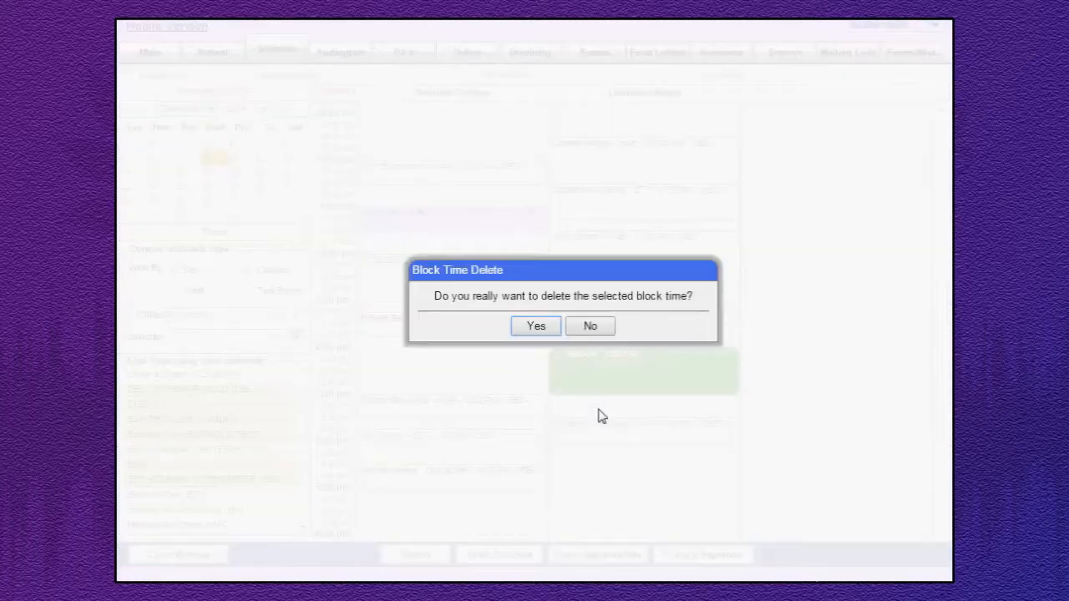
left_click(535, 327)
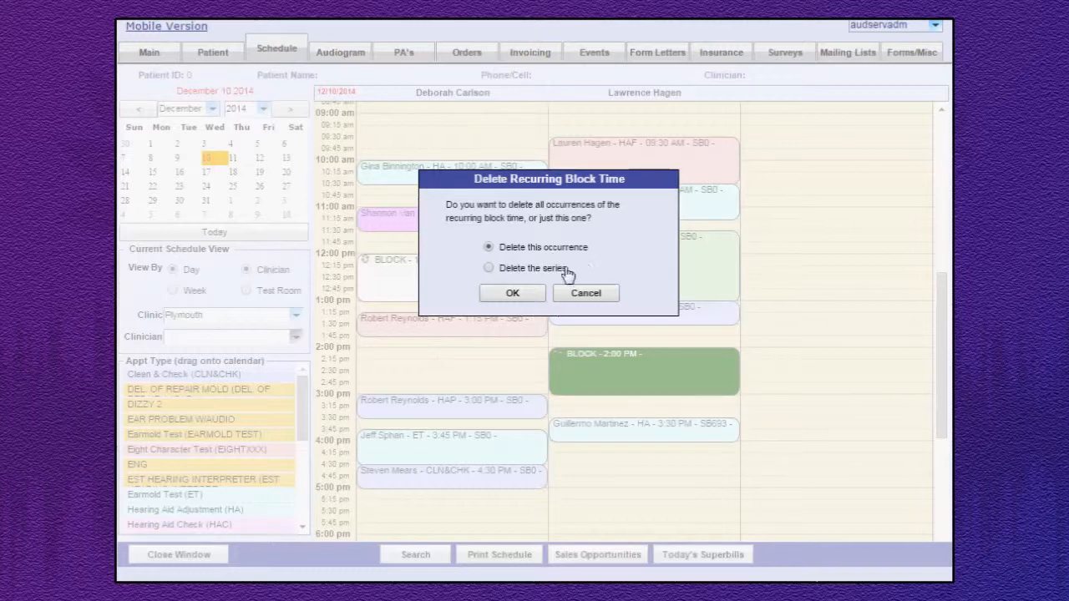
left_click(513, 294)
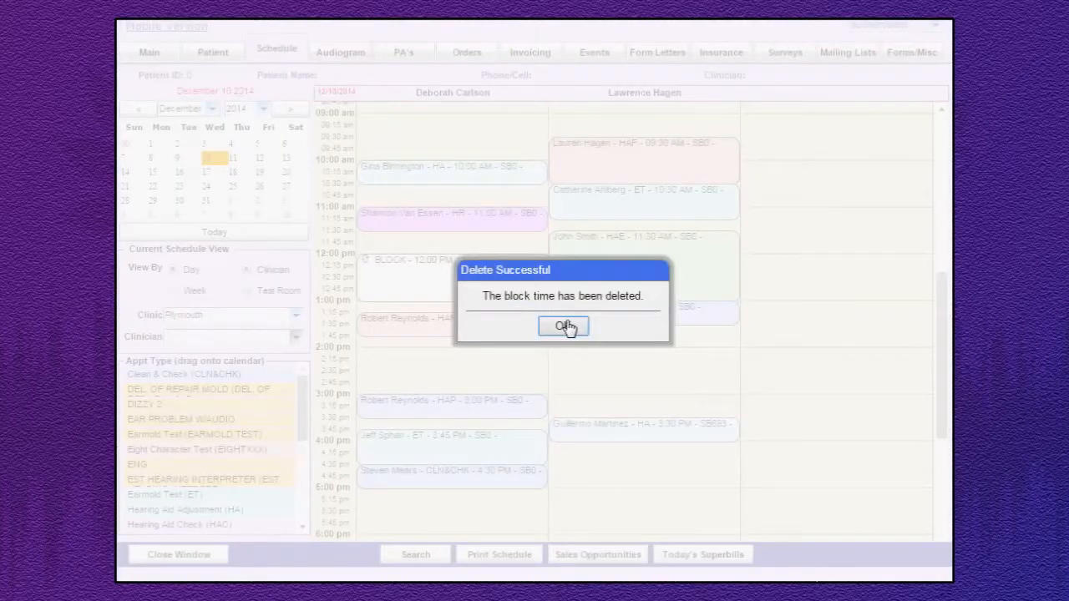
left_click(566, 326)
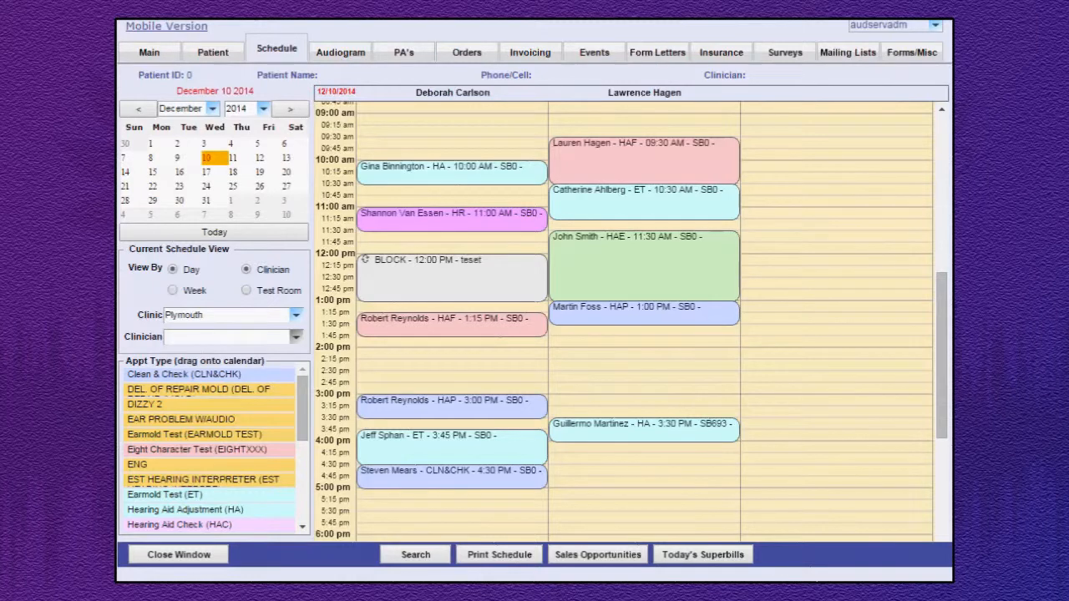
left_click(207, 176)
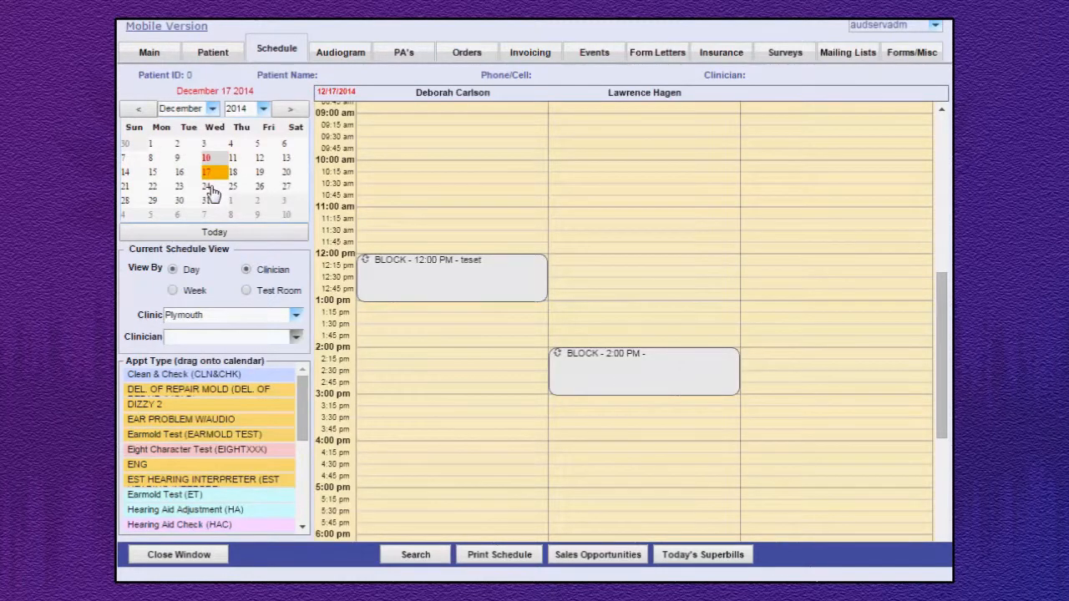
Check December 24 for the recurring block time, and view the details of the second clinician's 1:00 PM appointment on December 10.
left_click(208, 187)
left_click(213, 159)
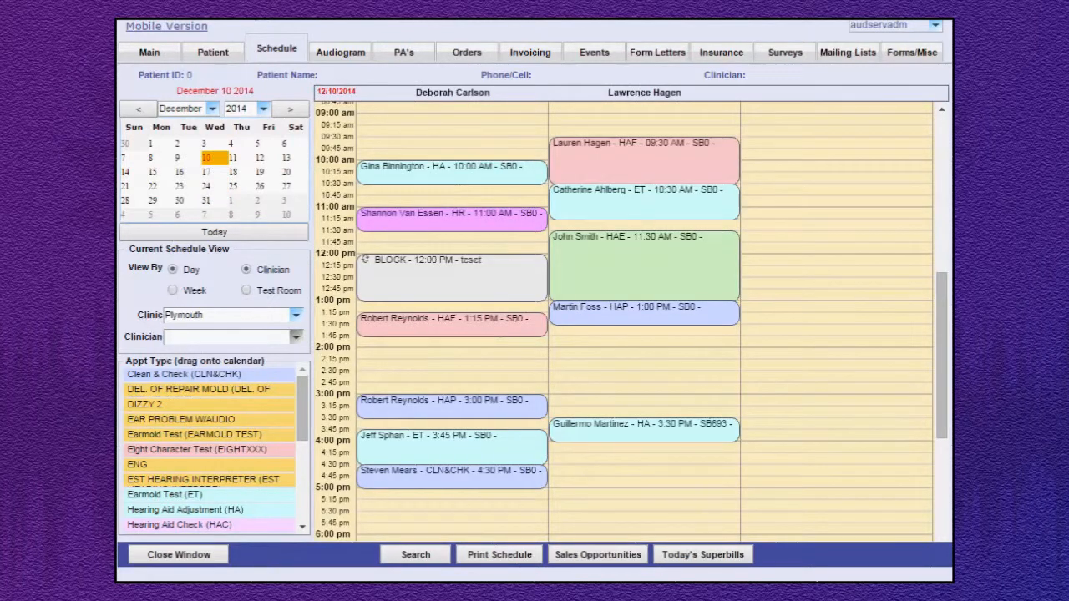
left_click(655, 323)
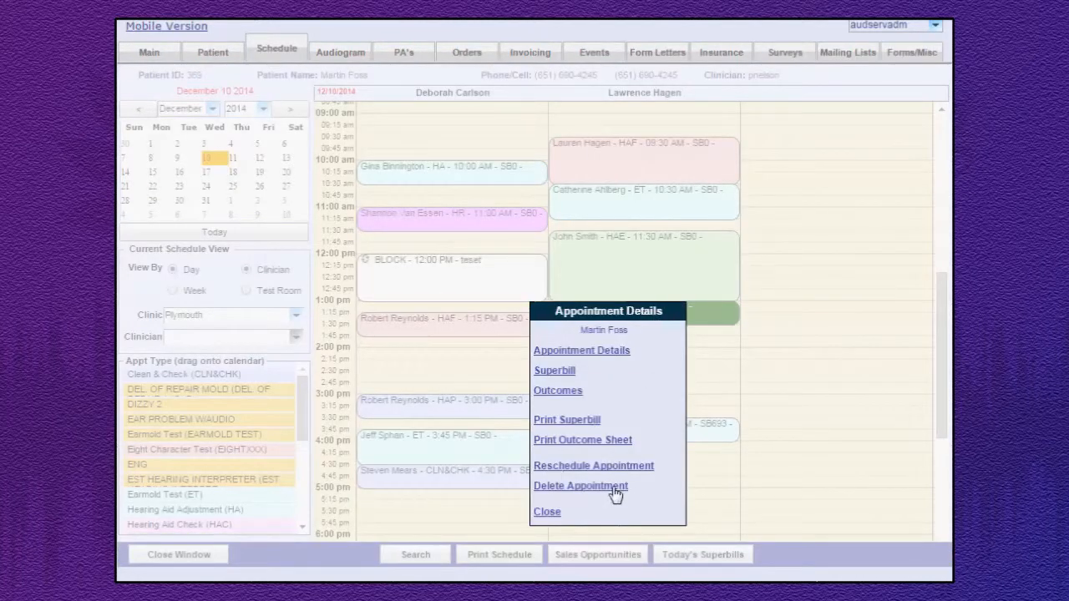
left_click(615, 350)
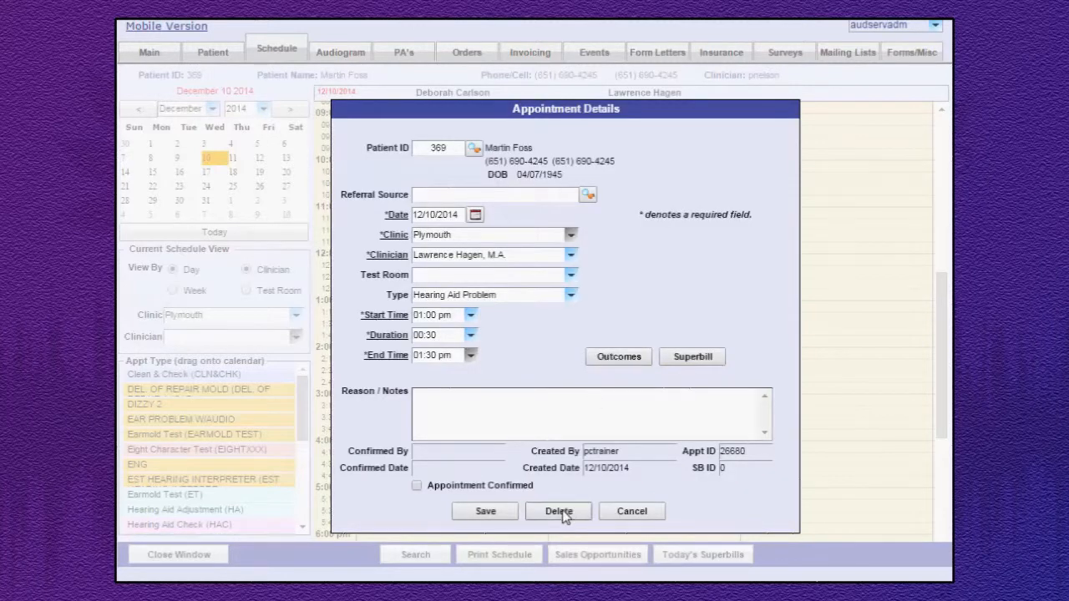
left_click(640, 517)
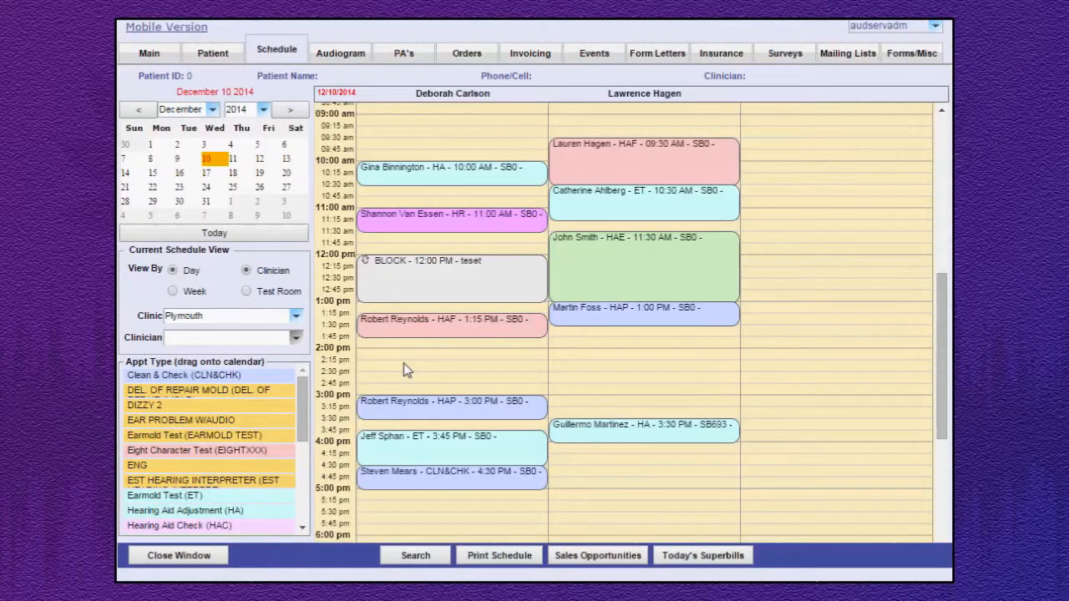
Place a quick new patient appointment at 2:00 PM on December 10 for the second clinician.
left_click_drag(303, 390, 322, 517)
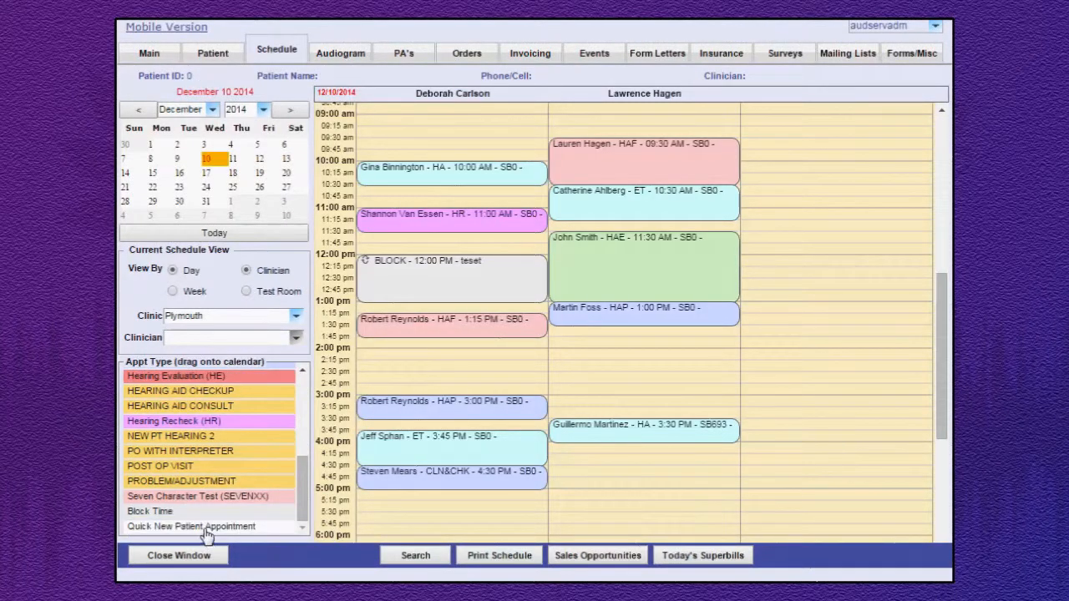
left_click_drag(207, 536, 640, 362)
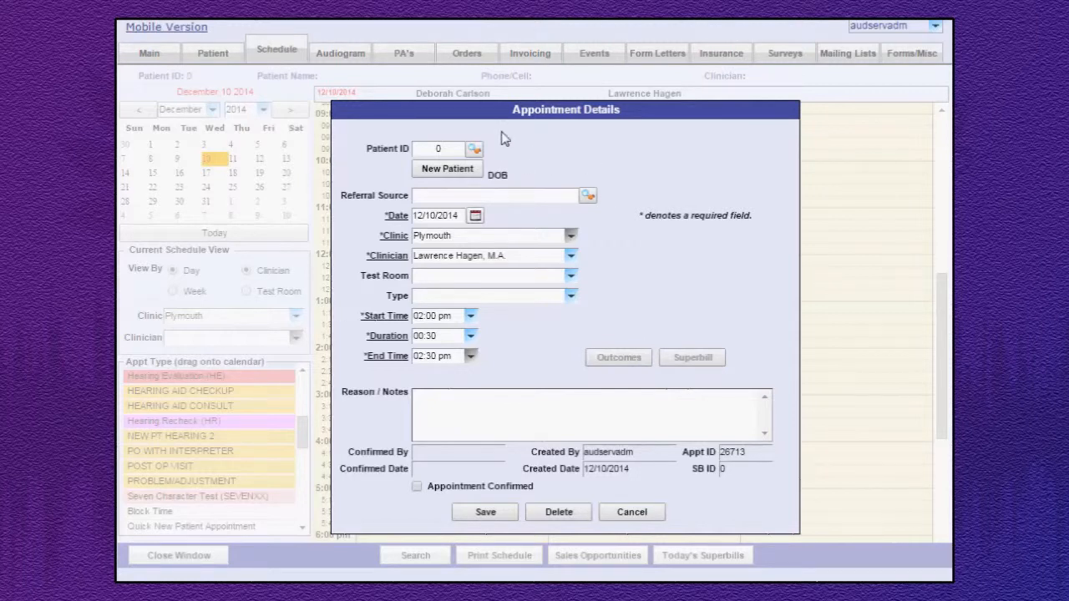
View the patient search and the quick new patient entry form for this appointment, cancelling both without choosing or entering a patient.
left_click(474, 149)
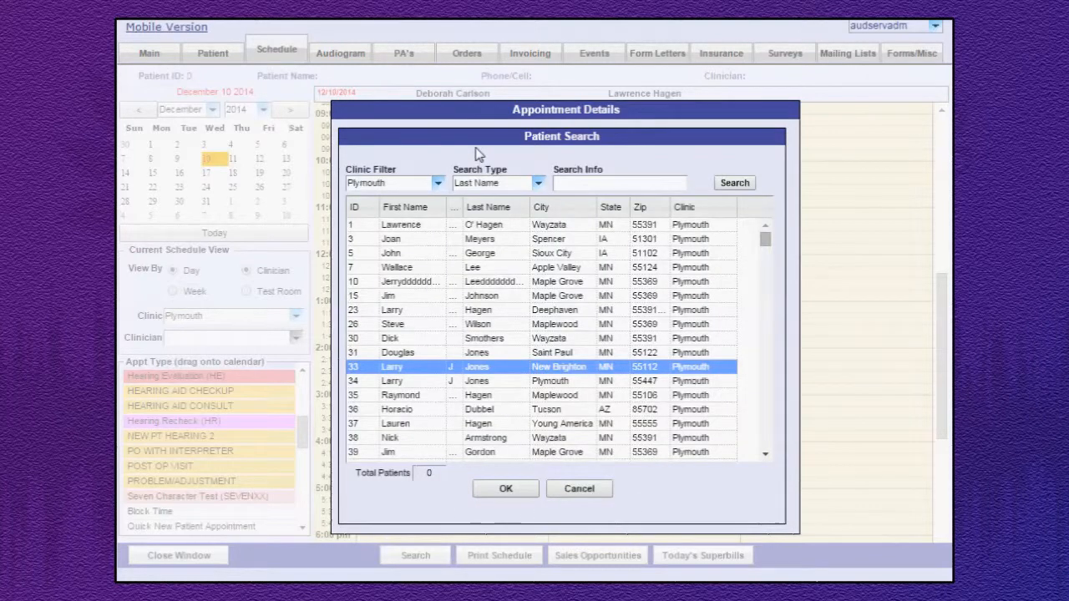
left_click(577, 491)
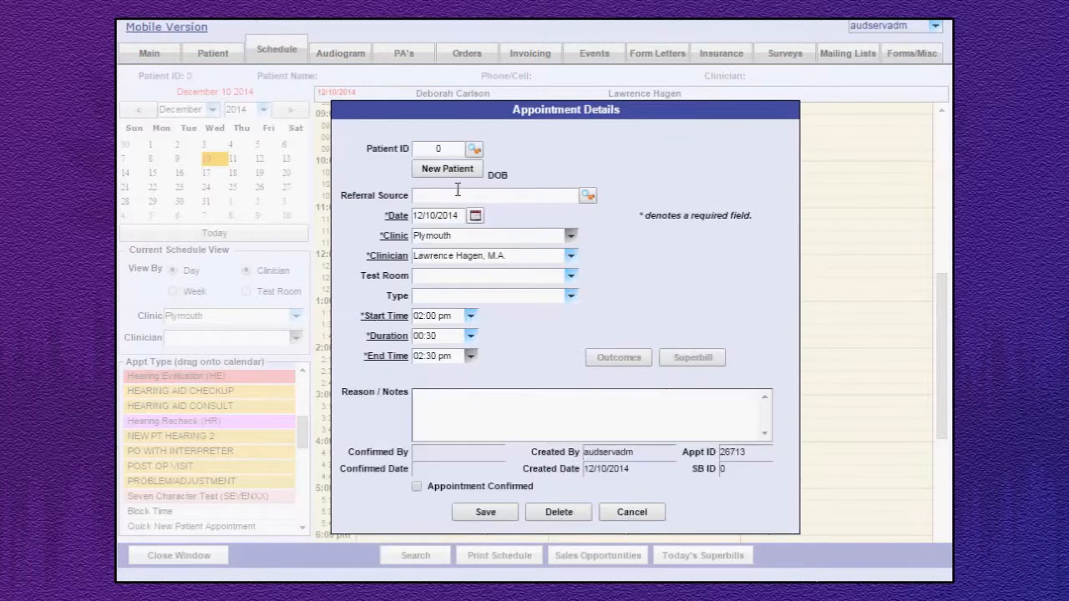
left_click(441, 171)
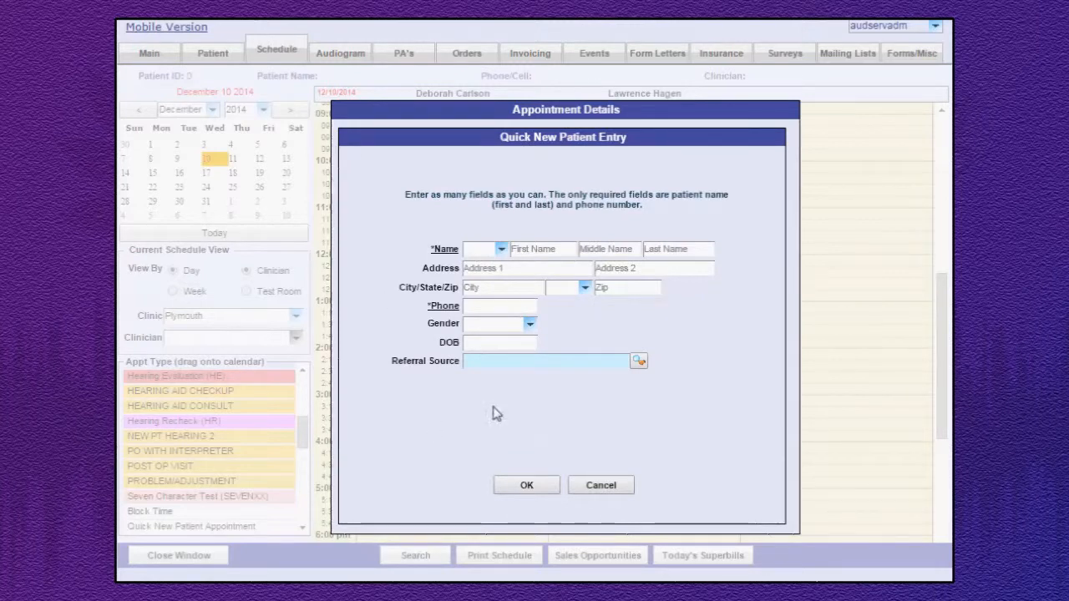
left_click(601, 486)
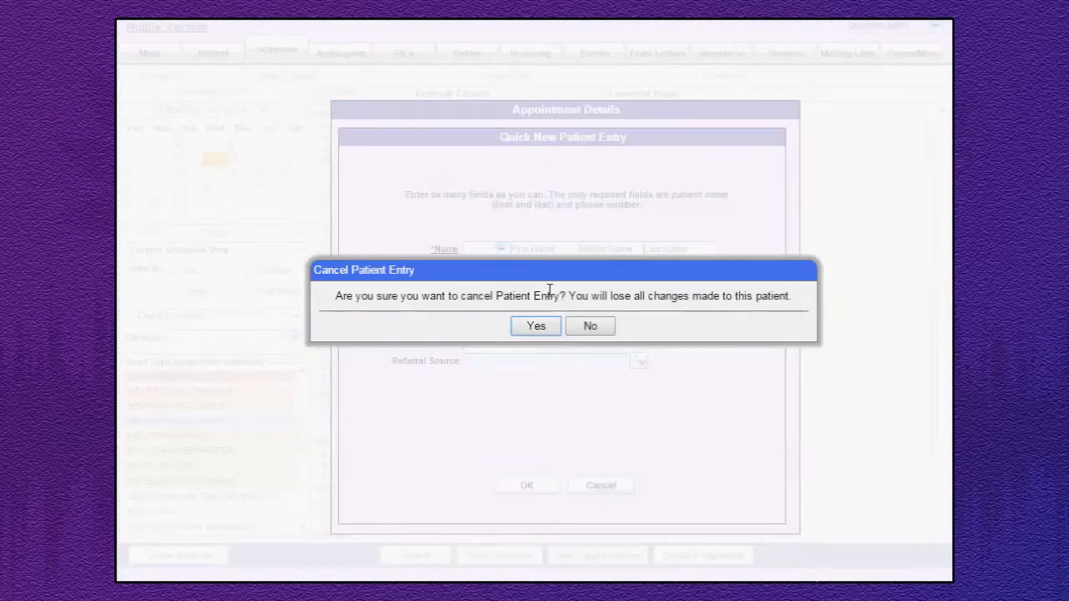
left_click(537, 327)
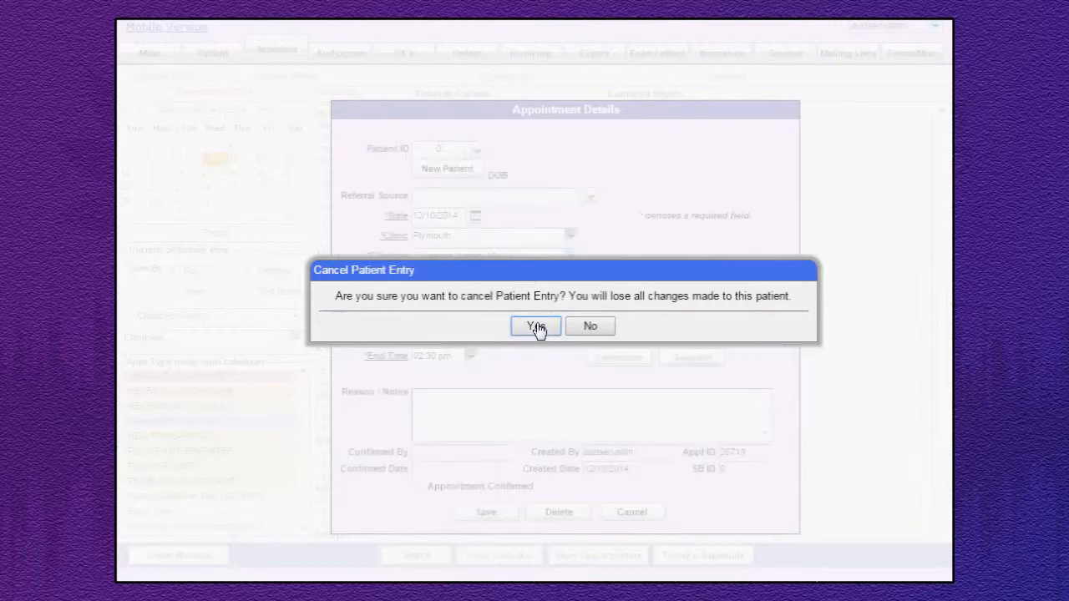
Assign the first listed Maplewood patient to the 2:00 PM appointment, set its type to Hearing Aid Check and save it.
left_click(477, 155)
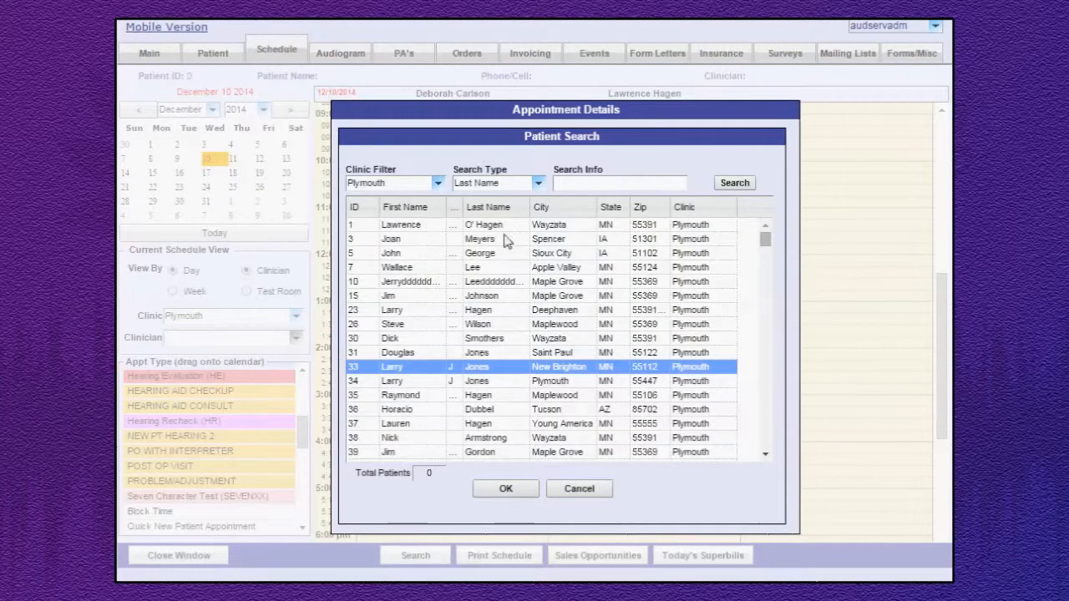
left_click(481, 325)
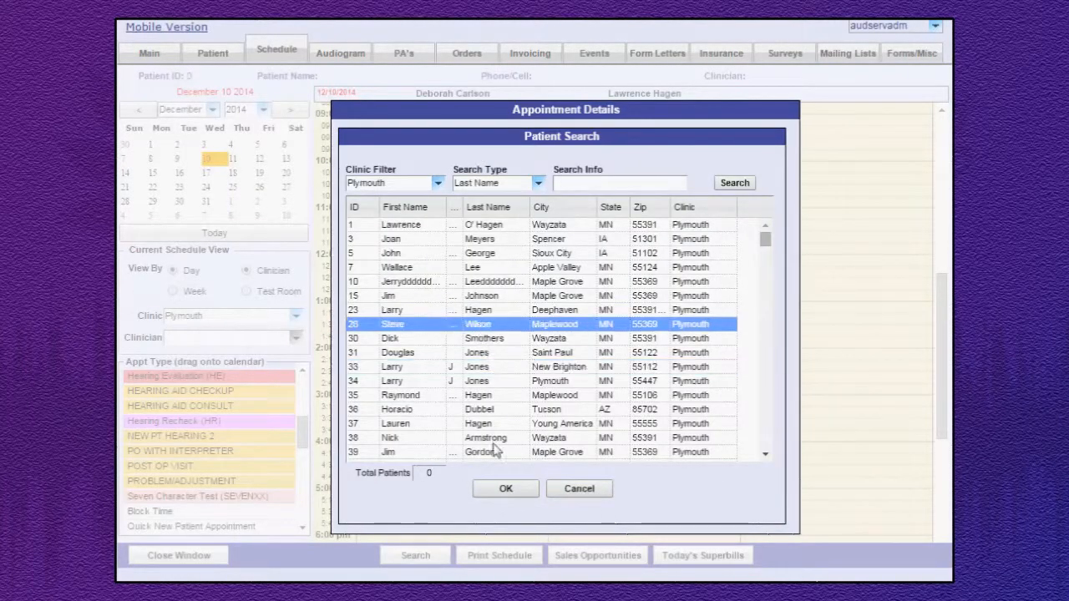
left_click(506, 488)
left_click(573, 298)
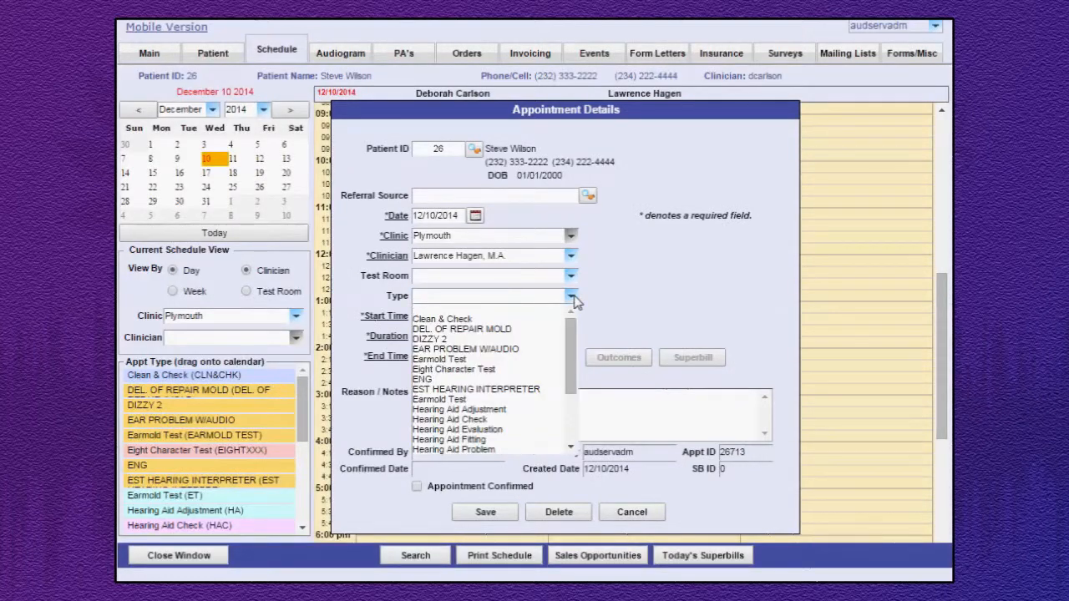
left_click(515, 420)
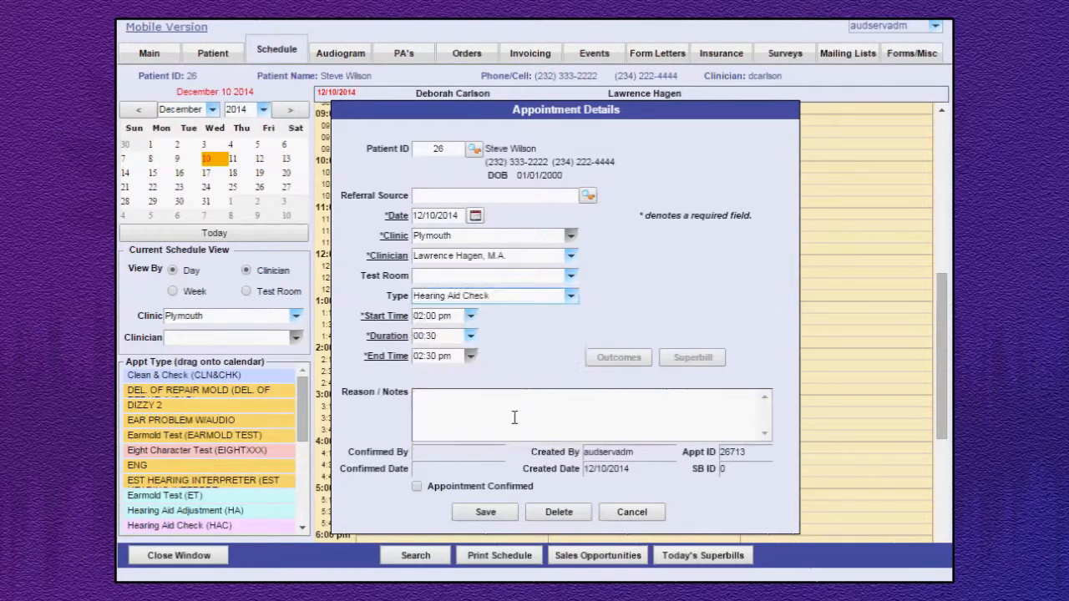
left_click(486, 513)
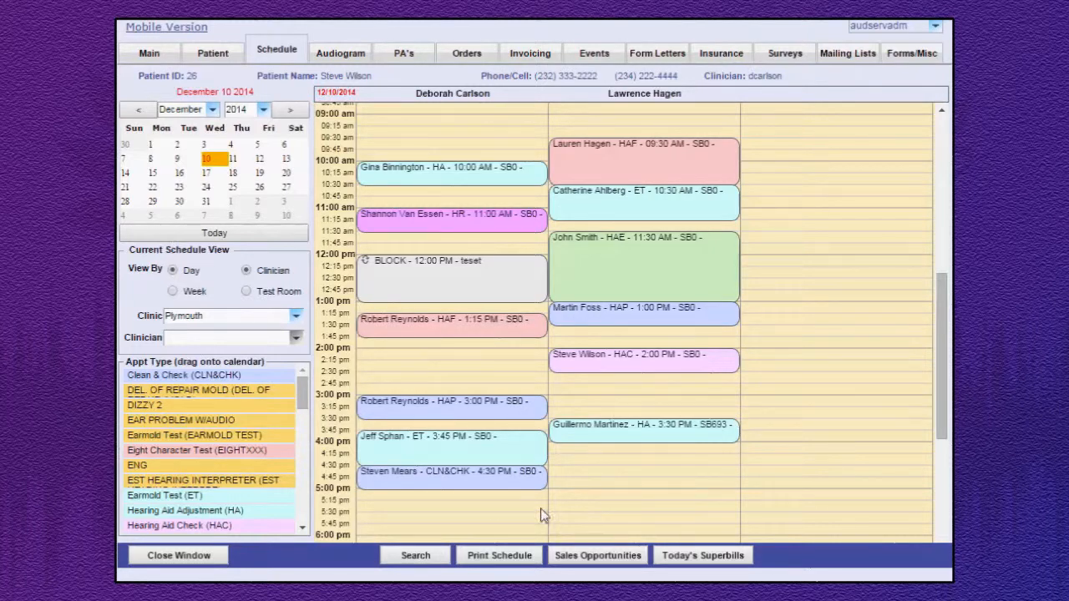
Review the printable December 10 schedules of both clinicians and close the print view.
left_click(500, 557)
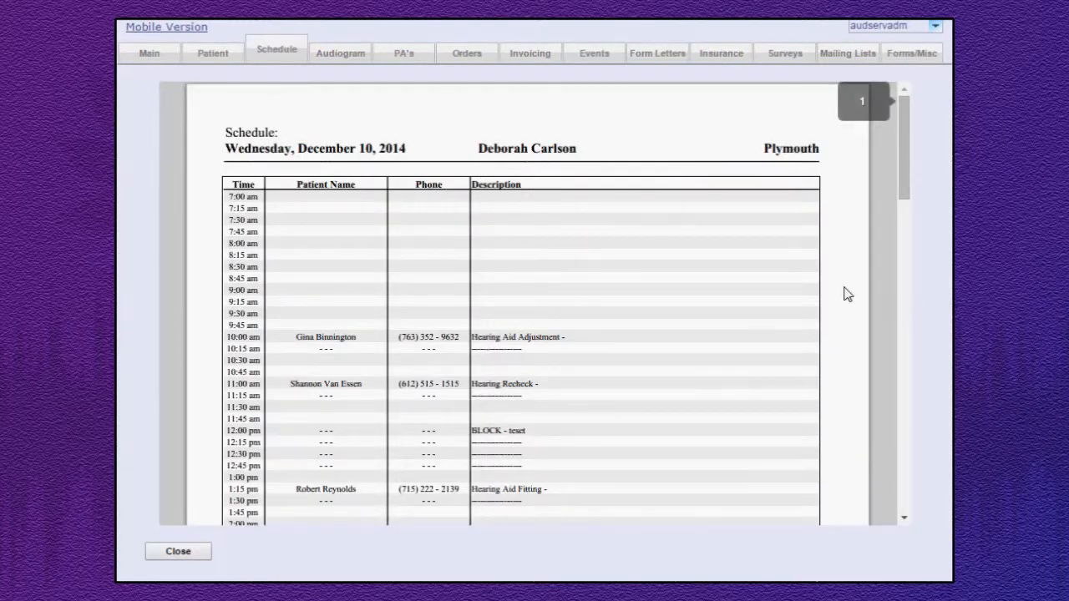
scroll(846, 293, "down", 10)
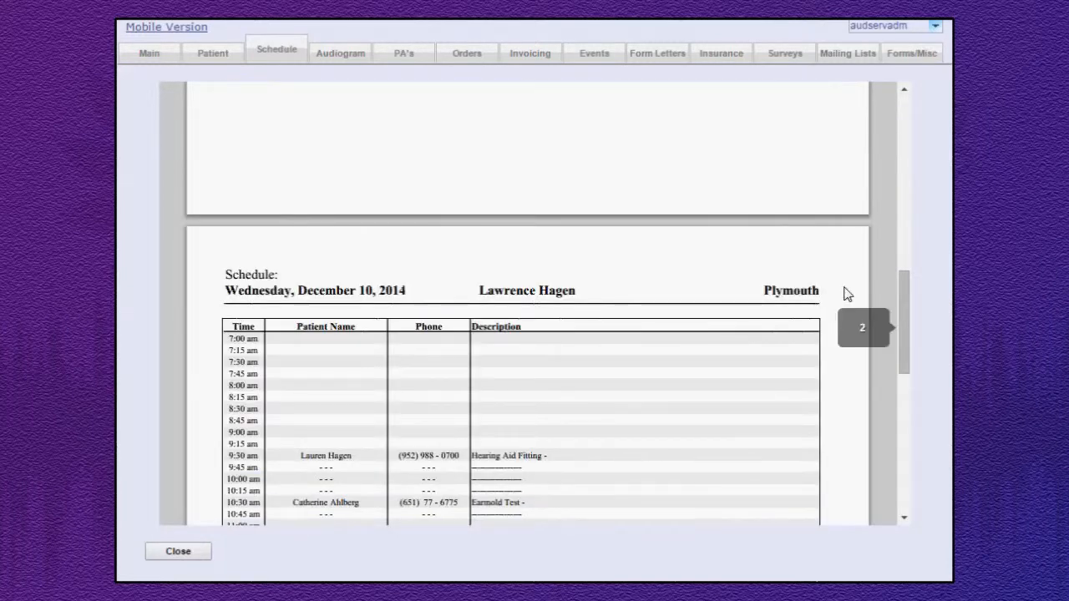
scroll(846, 293, "down", 5)
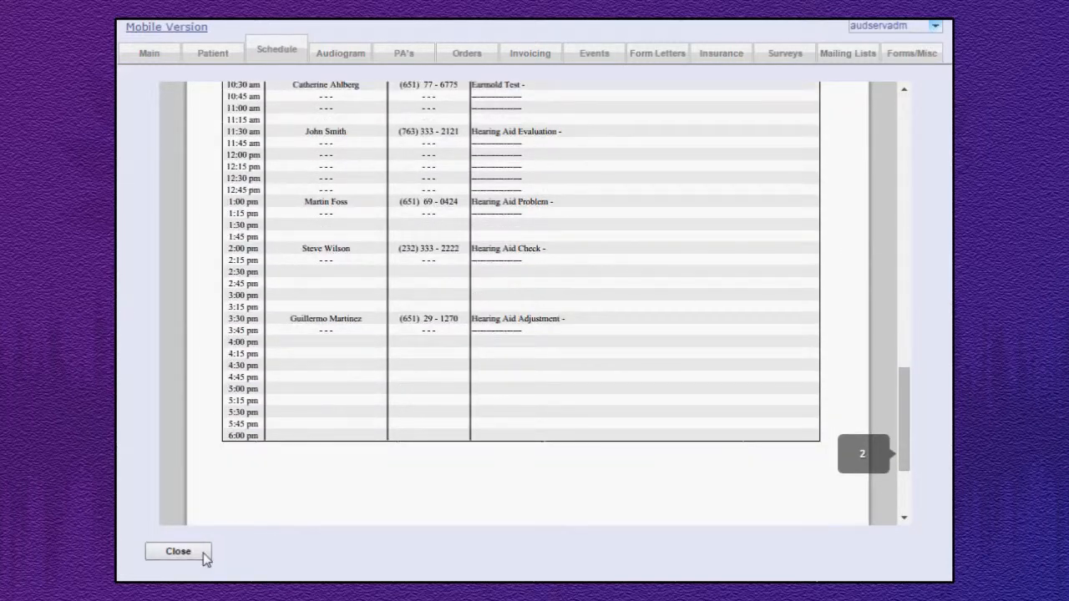
left_click(205, 557)
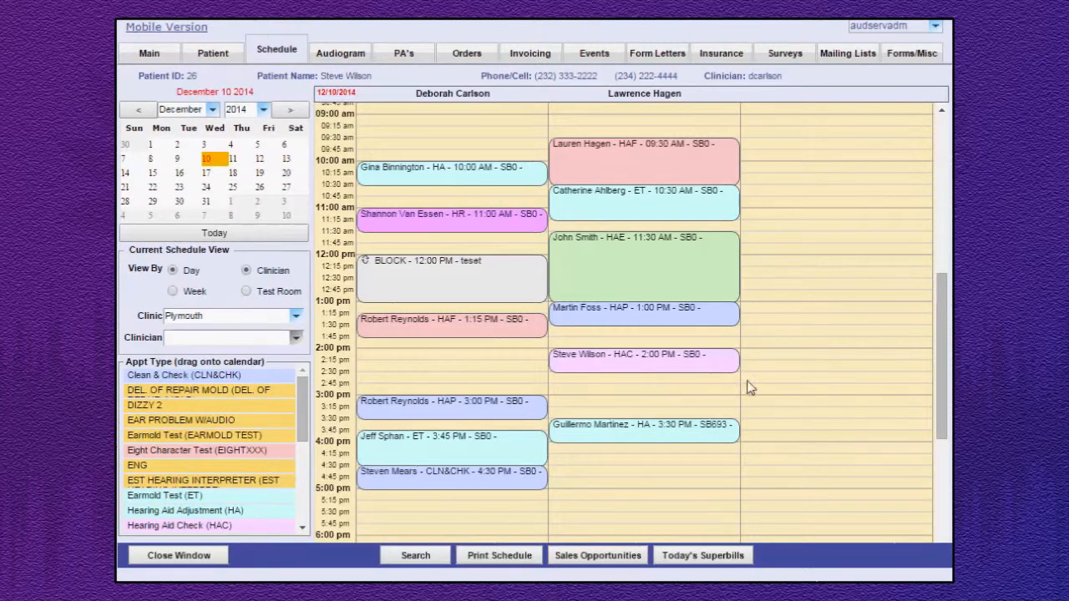
Mark the second clinician's 2:00 PM Hearing Aid Check appointment as confirmed and save it.
left_click(639, 369)
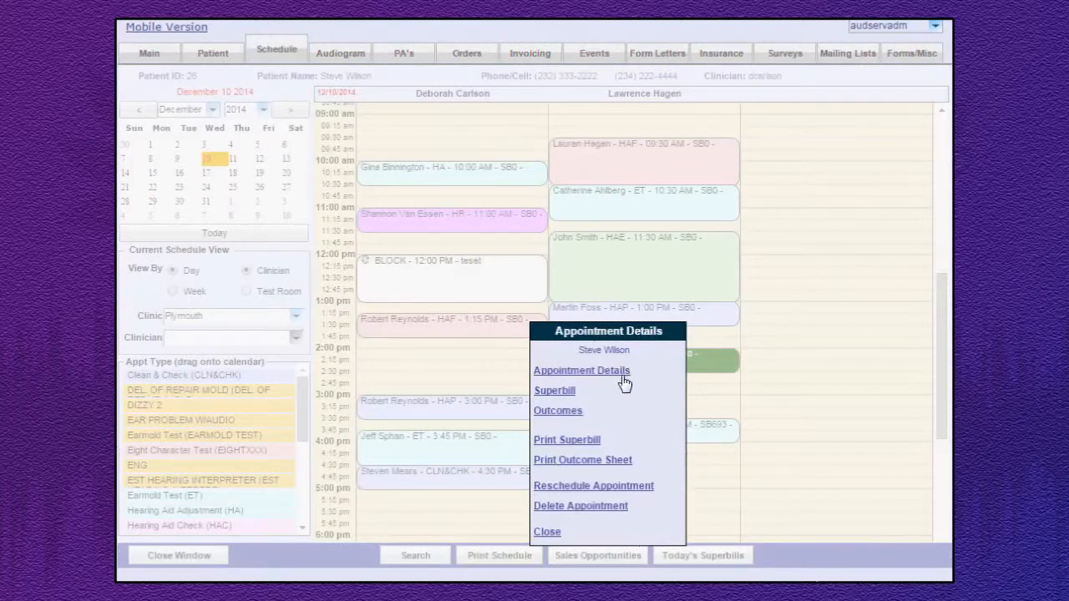
left_click(622, 372)
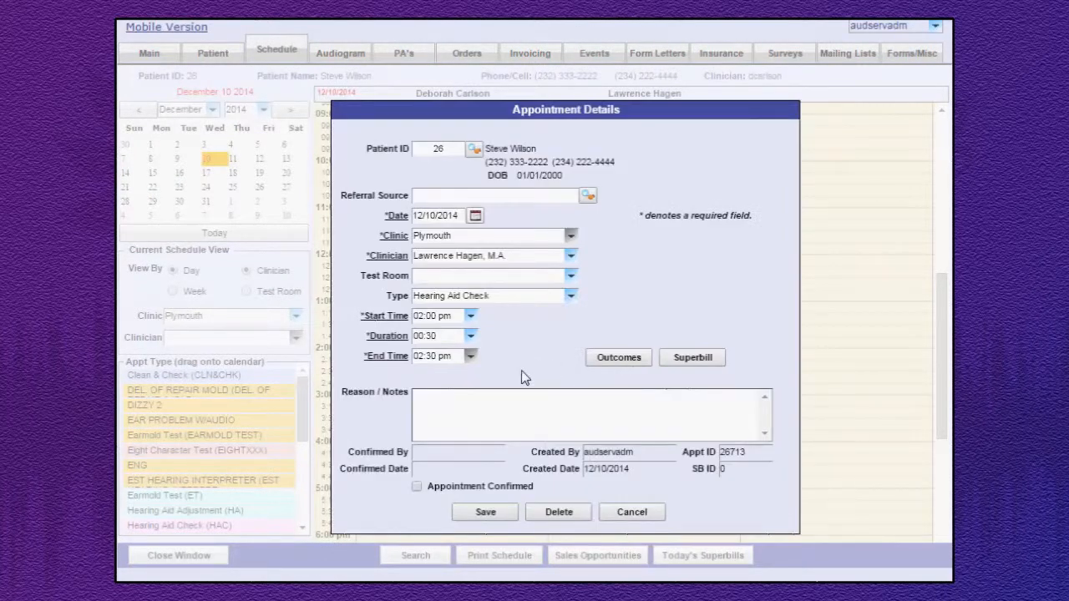
left_click(417, 487)
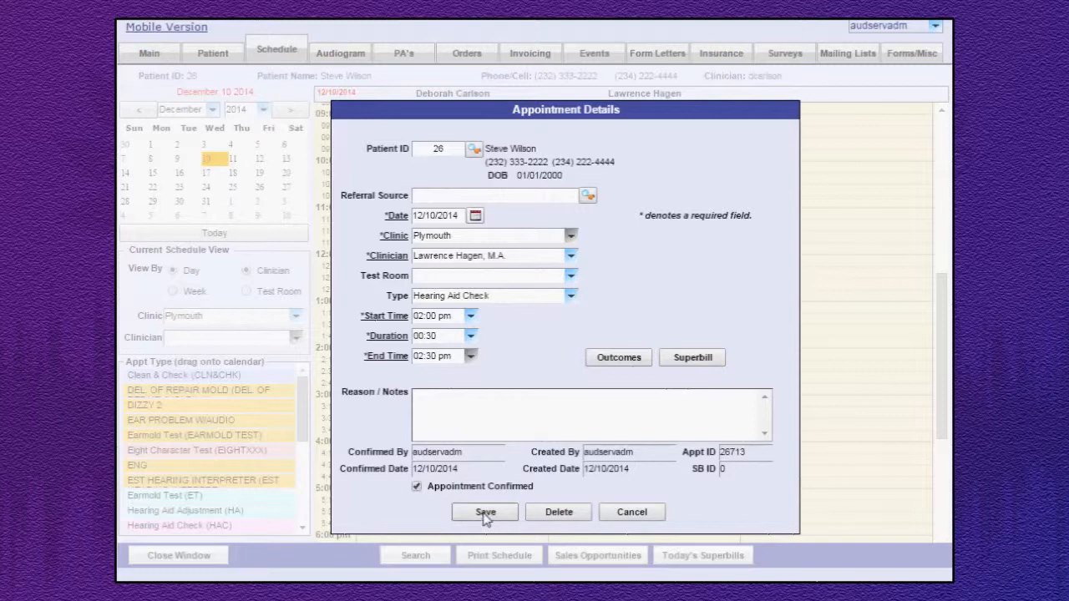
left_click(484, 512)
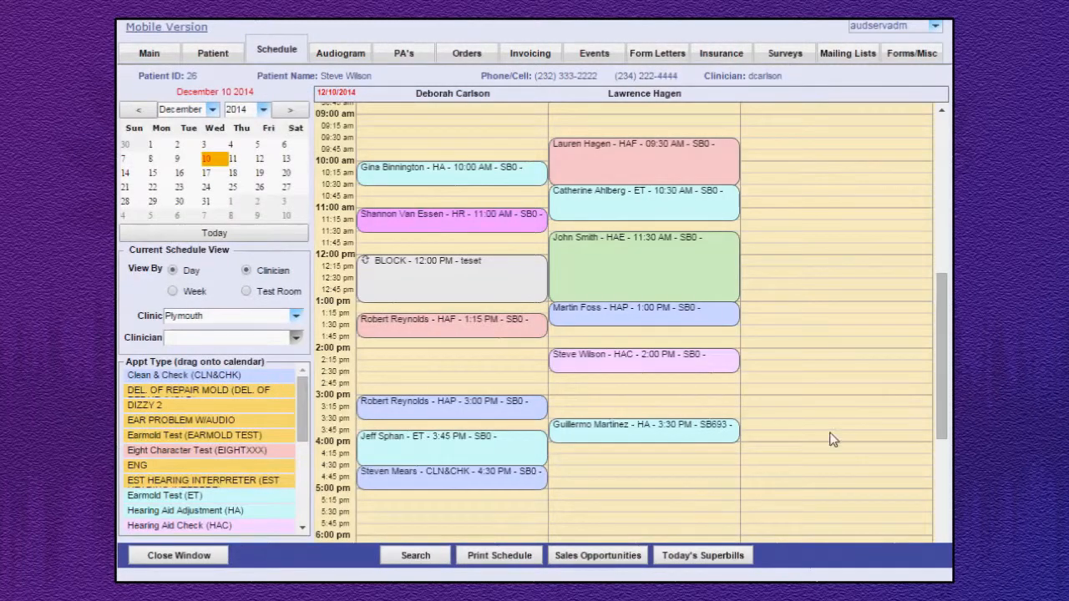